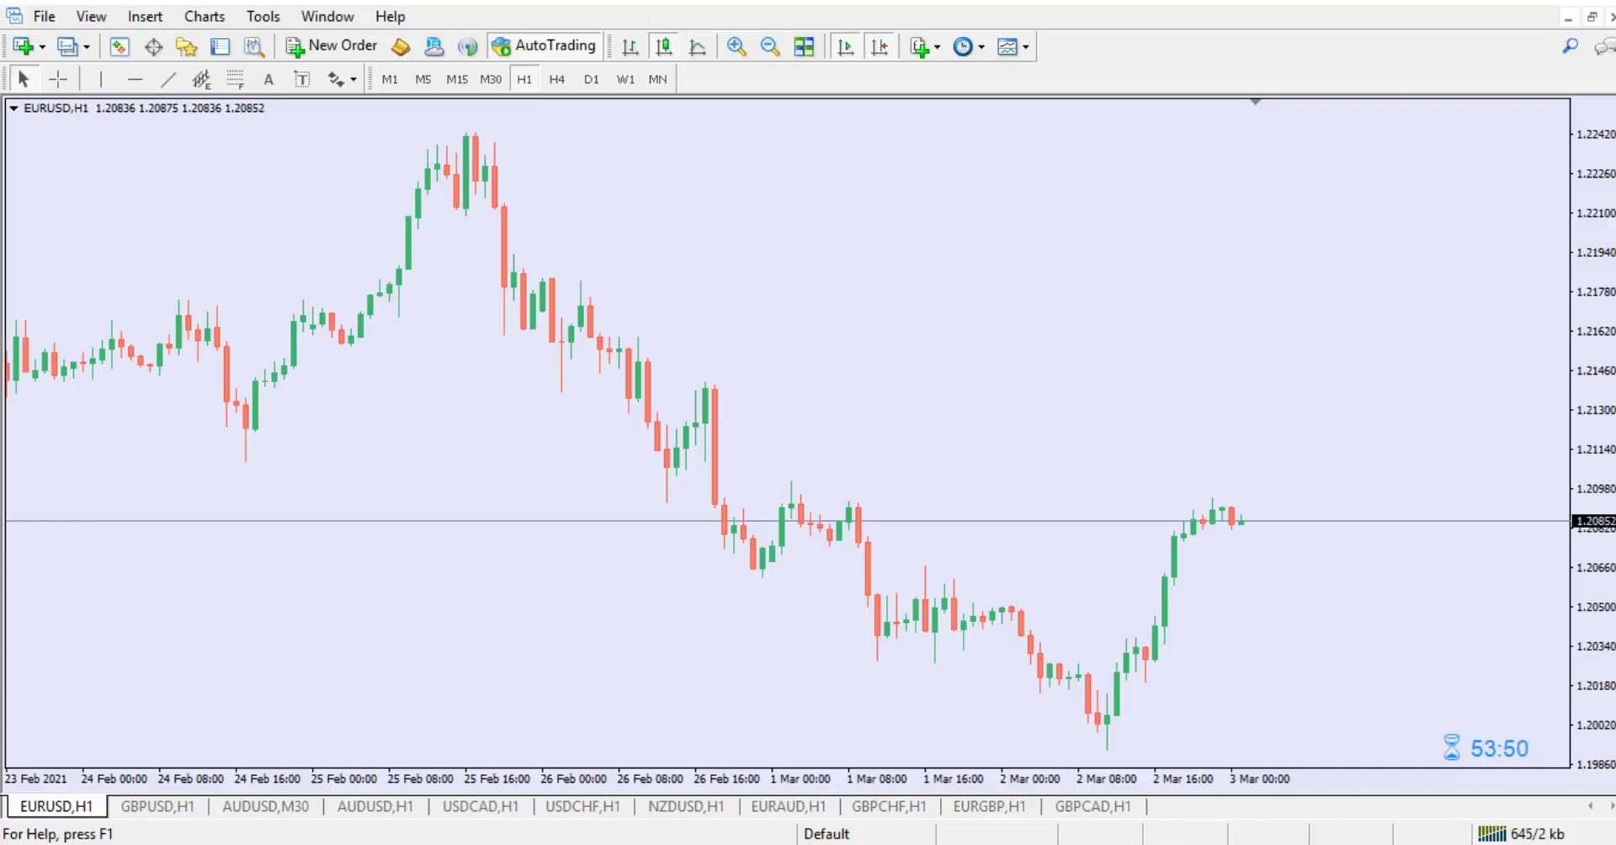
Step: Switch to File Explorer at New folder (3) and check the extraction options for the v1.52_fxr_forex_sentiment archive
left_click(105, 842)
left_click_drag(735, 50, 717, 88)
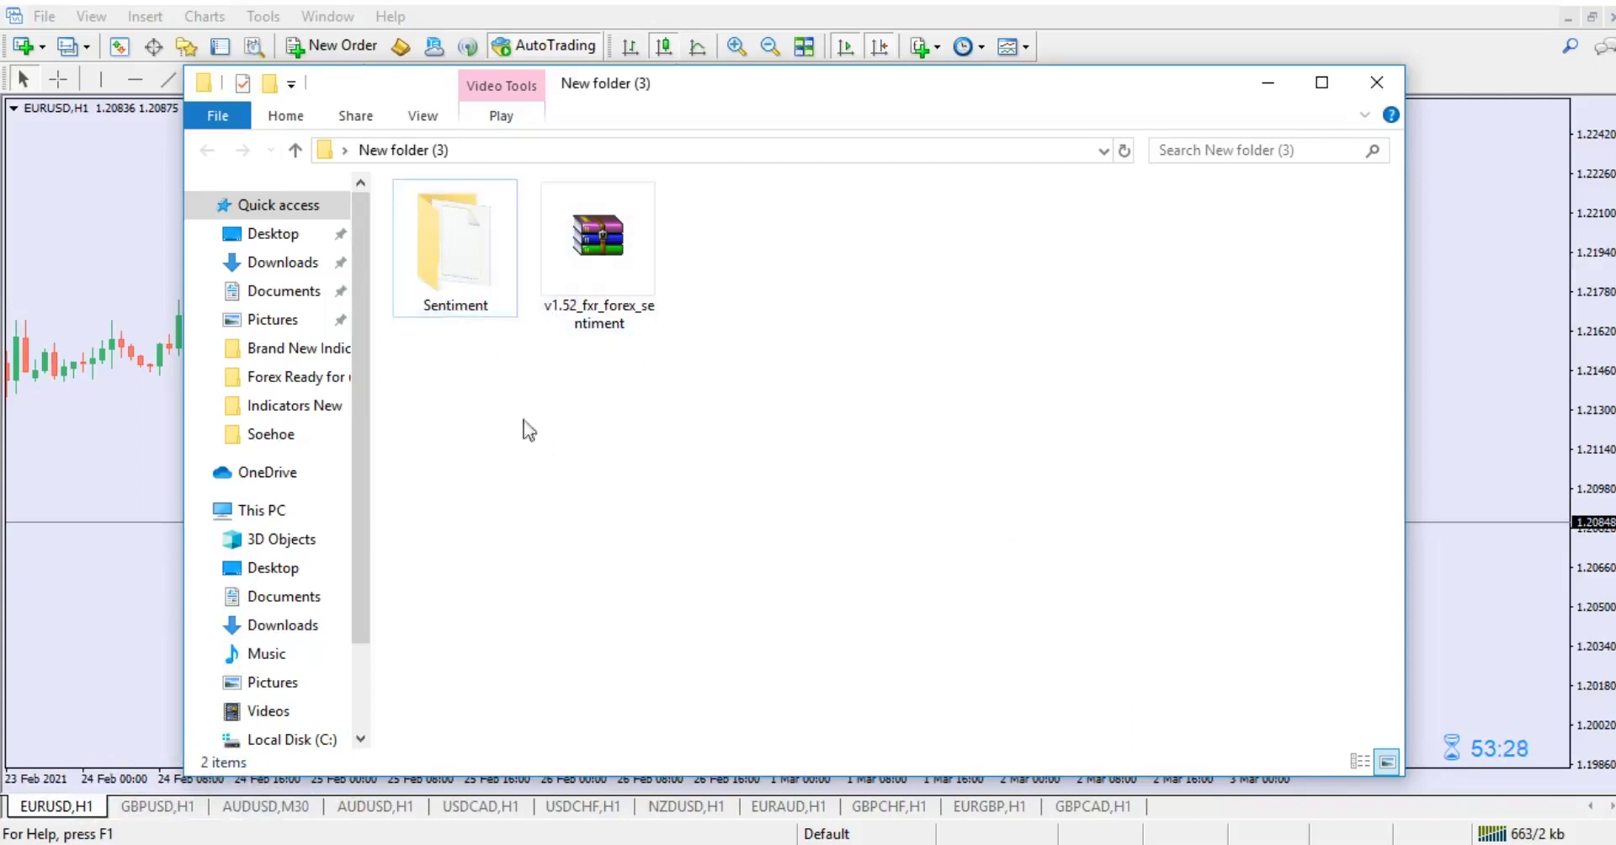
double_click(624, 254)
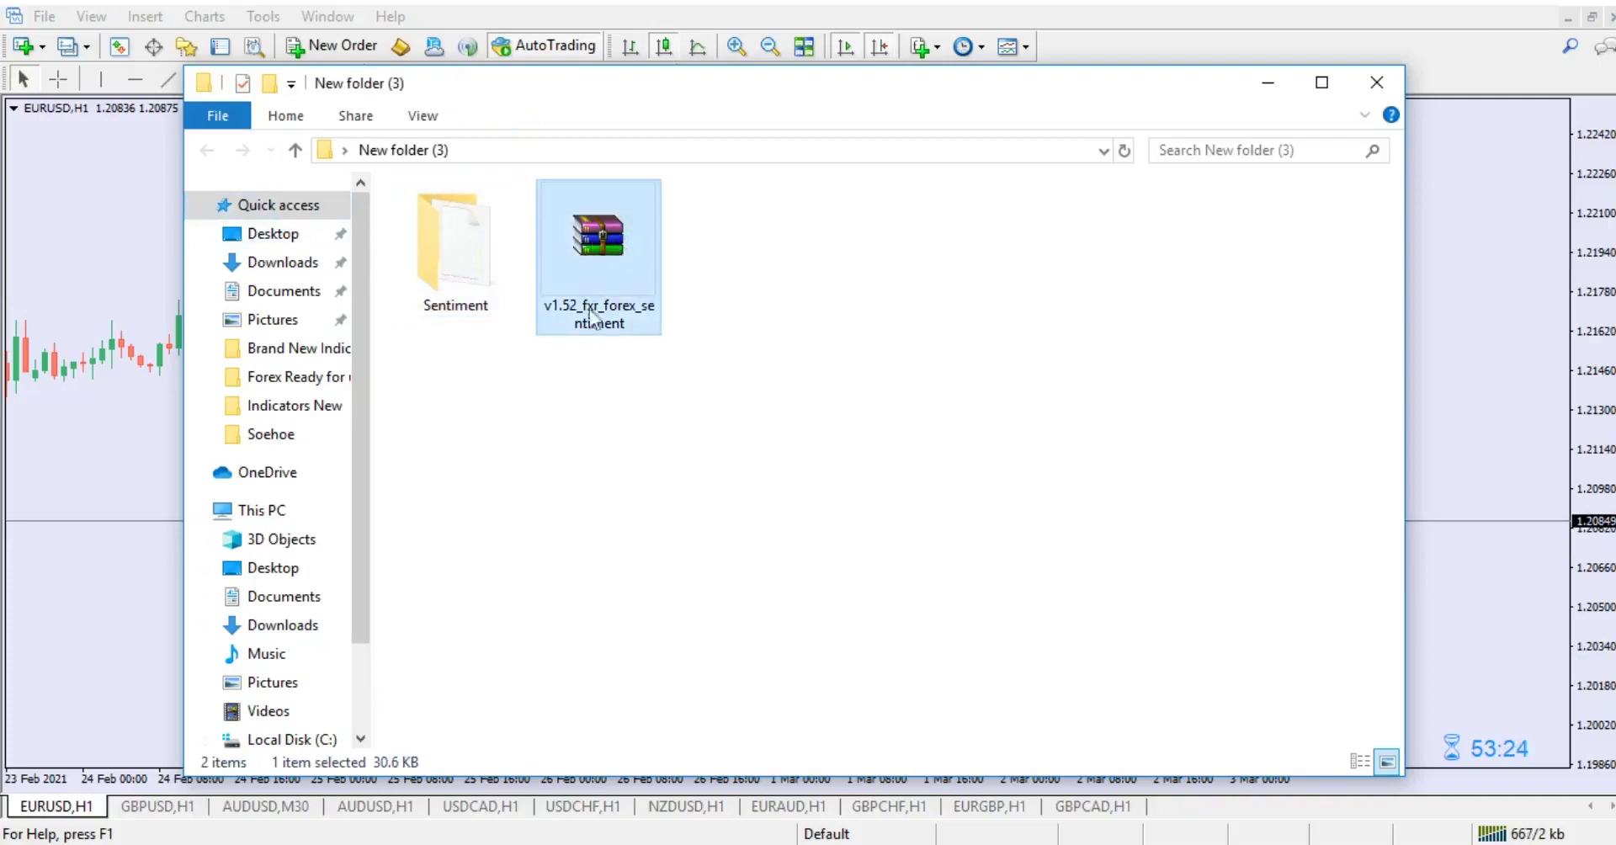
right_click(604, 242)
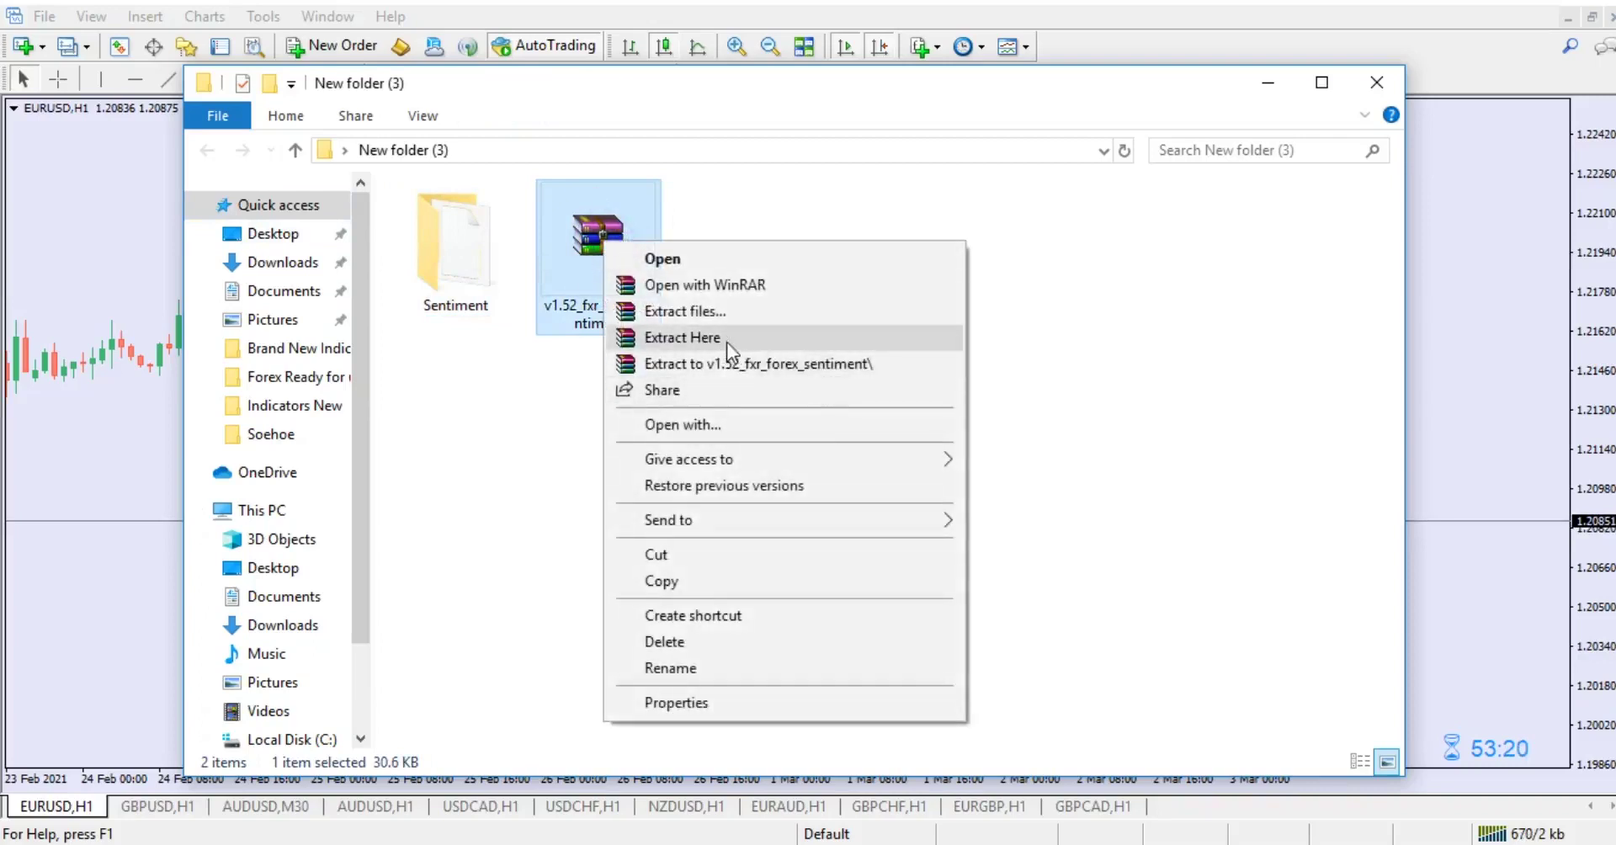
left_click(1035, 361)
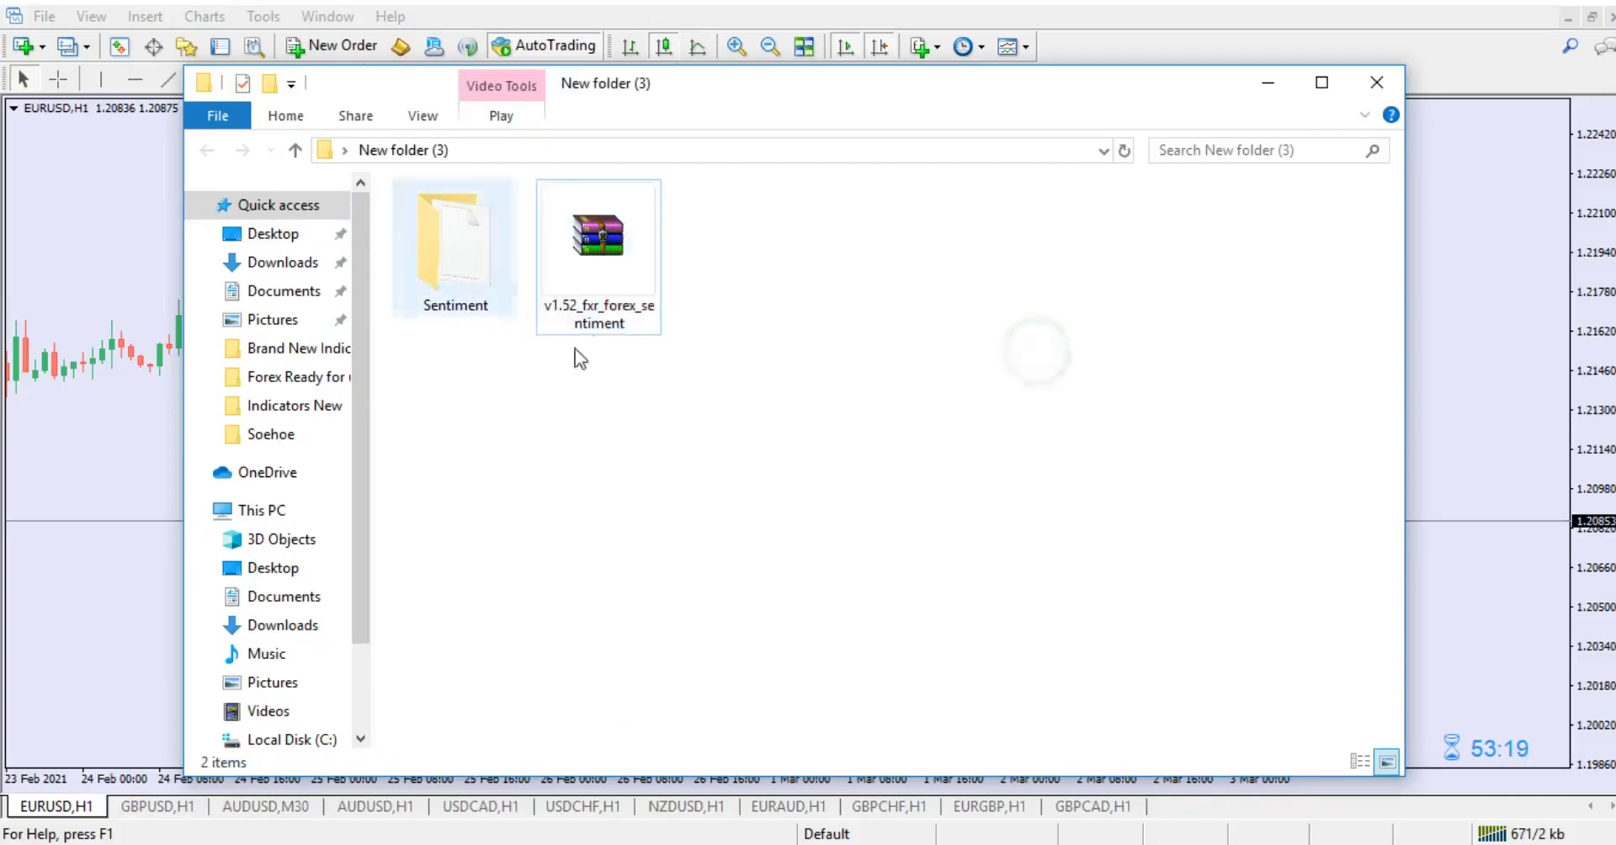
Step: Copy the Sentiment folder from New folder (3) and minimize the folder window
left_click(460, 263)
right_click(459, 263)
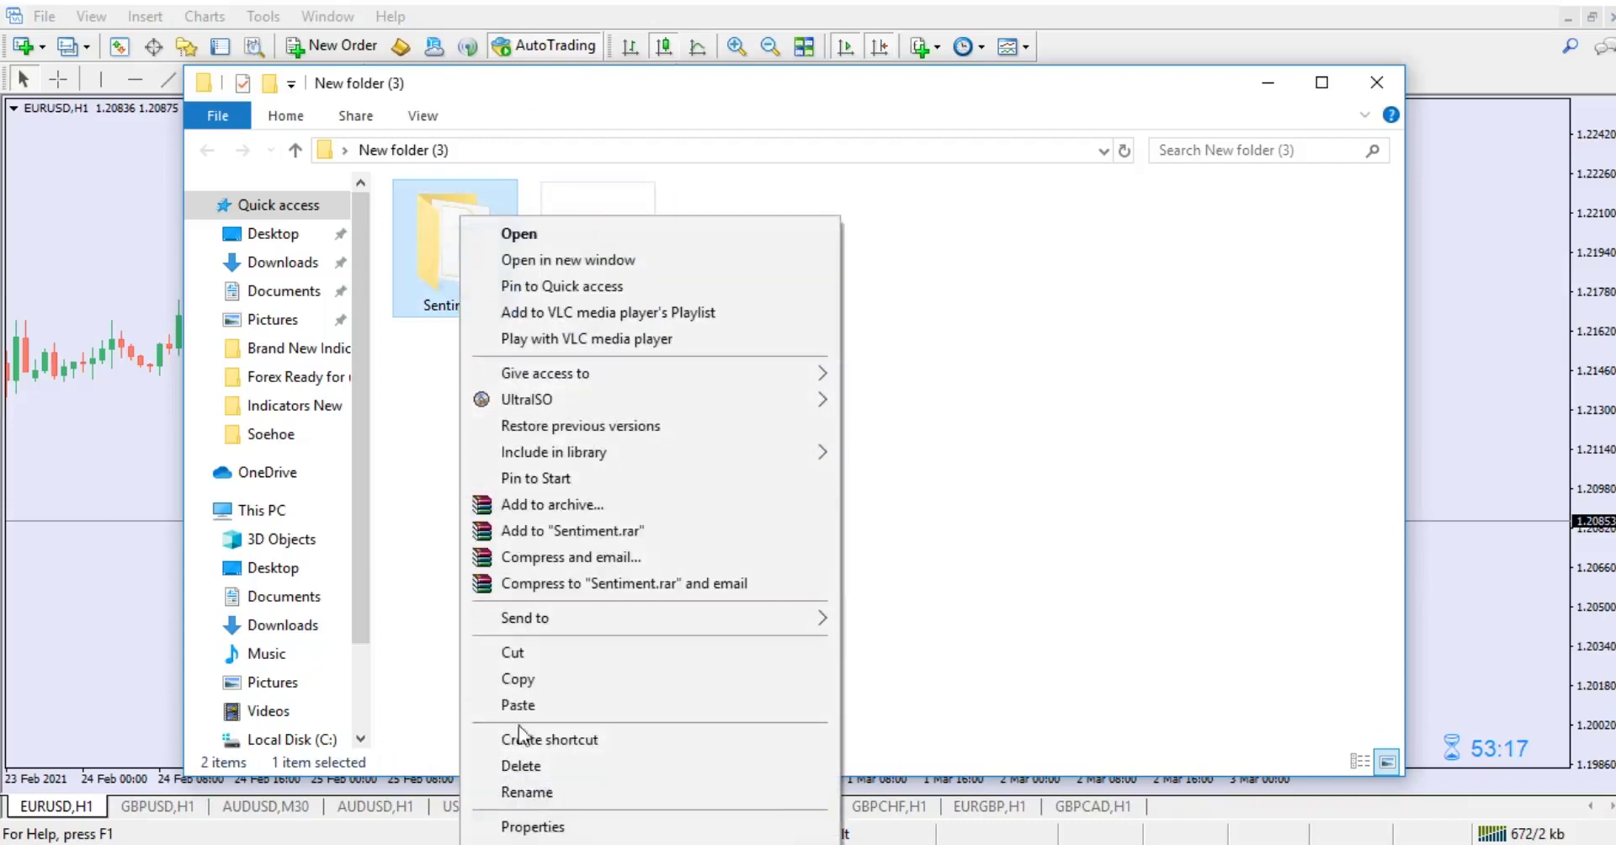
left_click(531, 678)
left_click(1269, 83)
Step: Open the MetaTrader 4 data folder and go into the Indicators folder inside MQL4
left_click(44, 16)
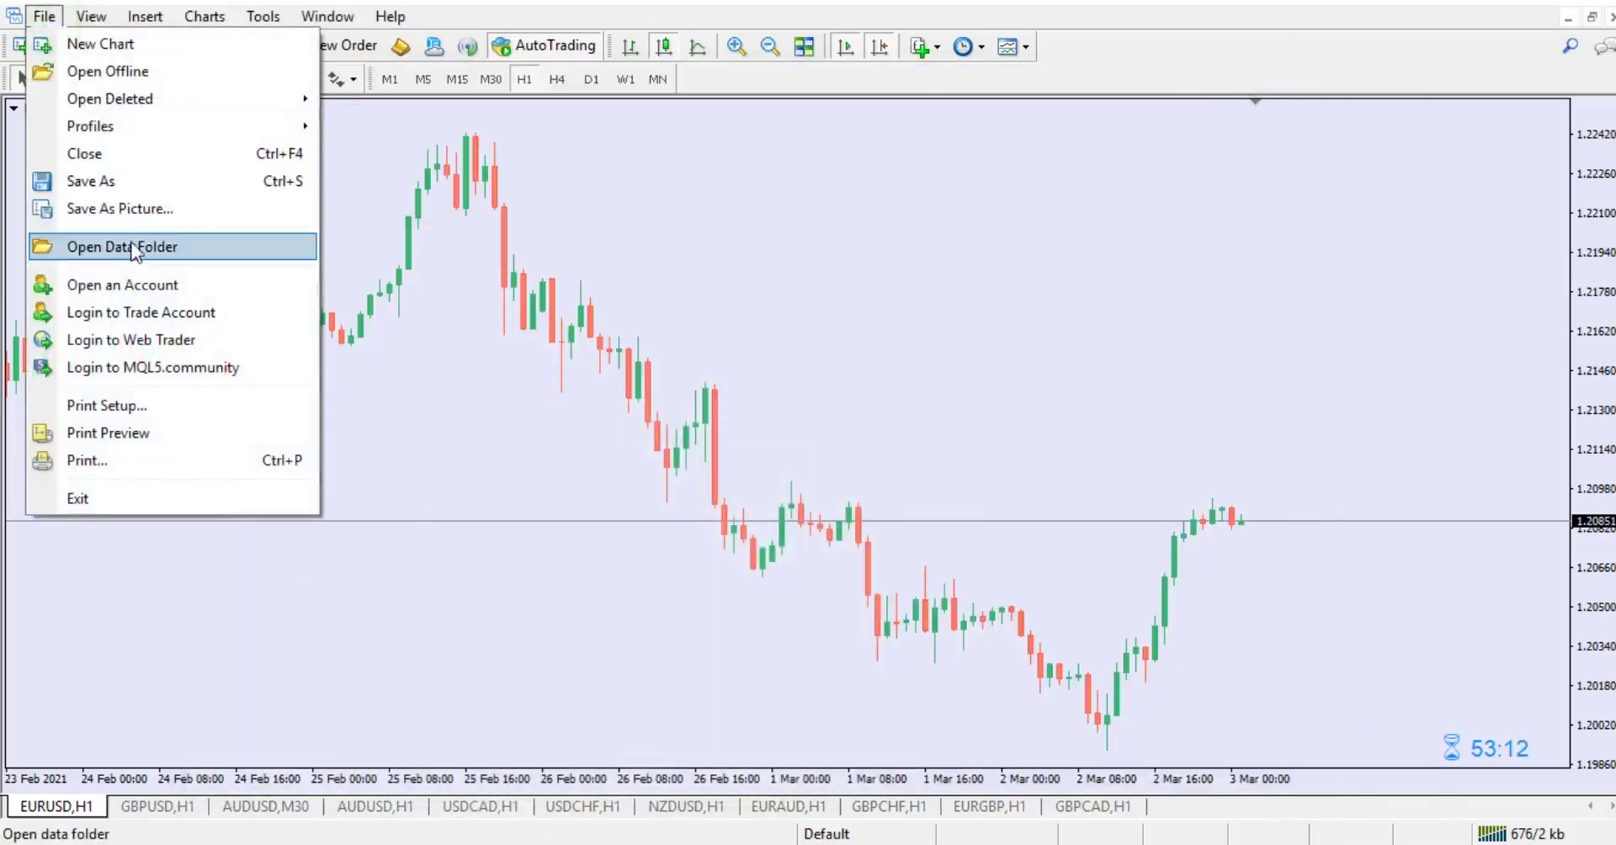
left_click(136, 246)
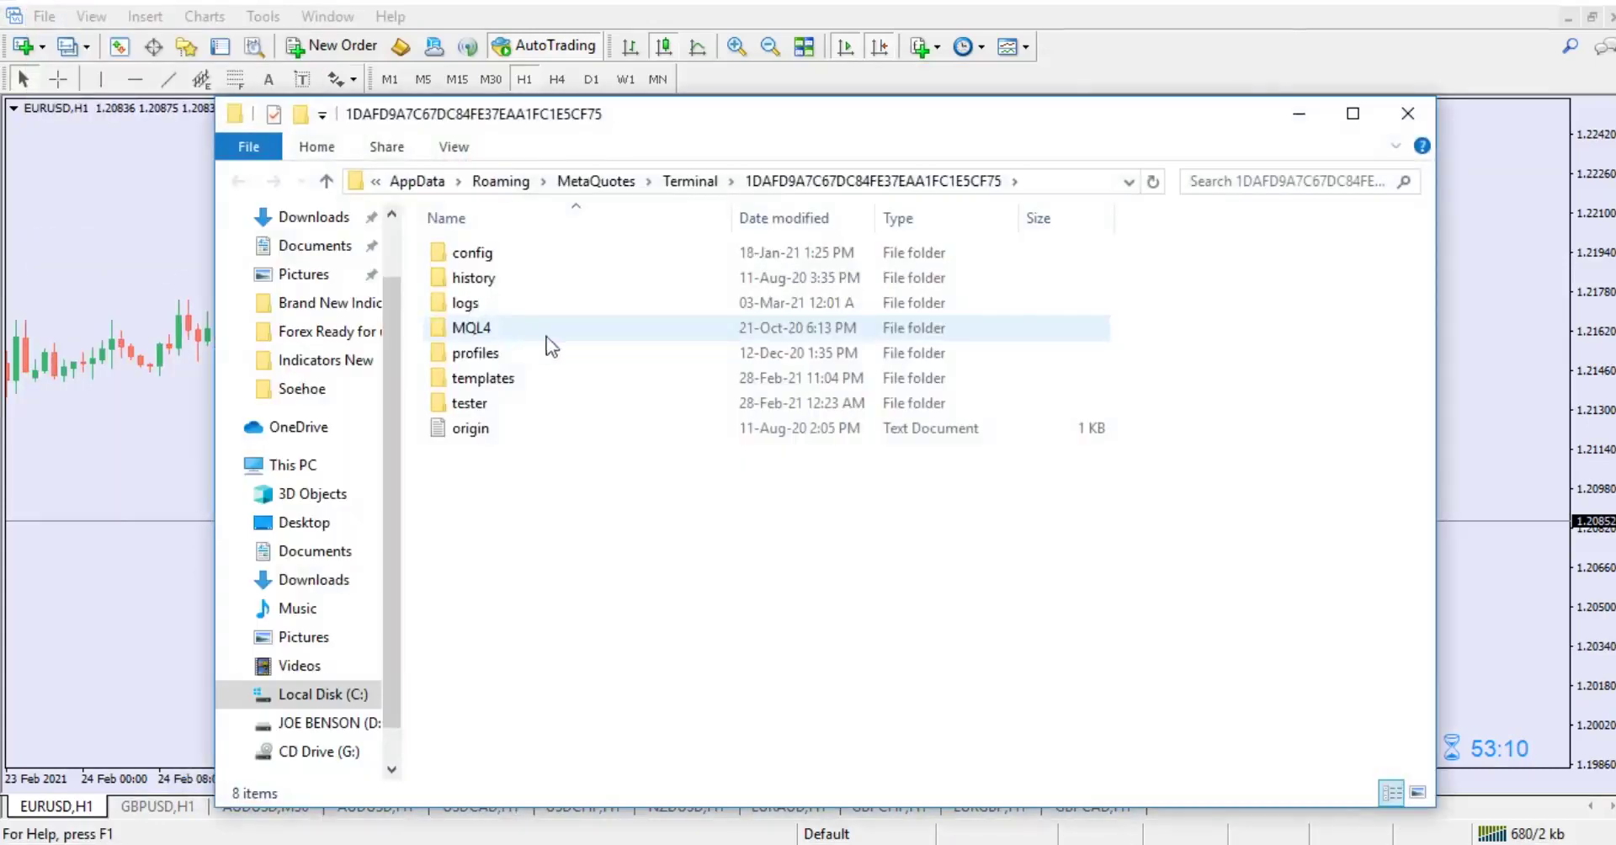
left_click(502, 334)
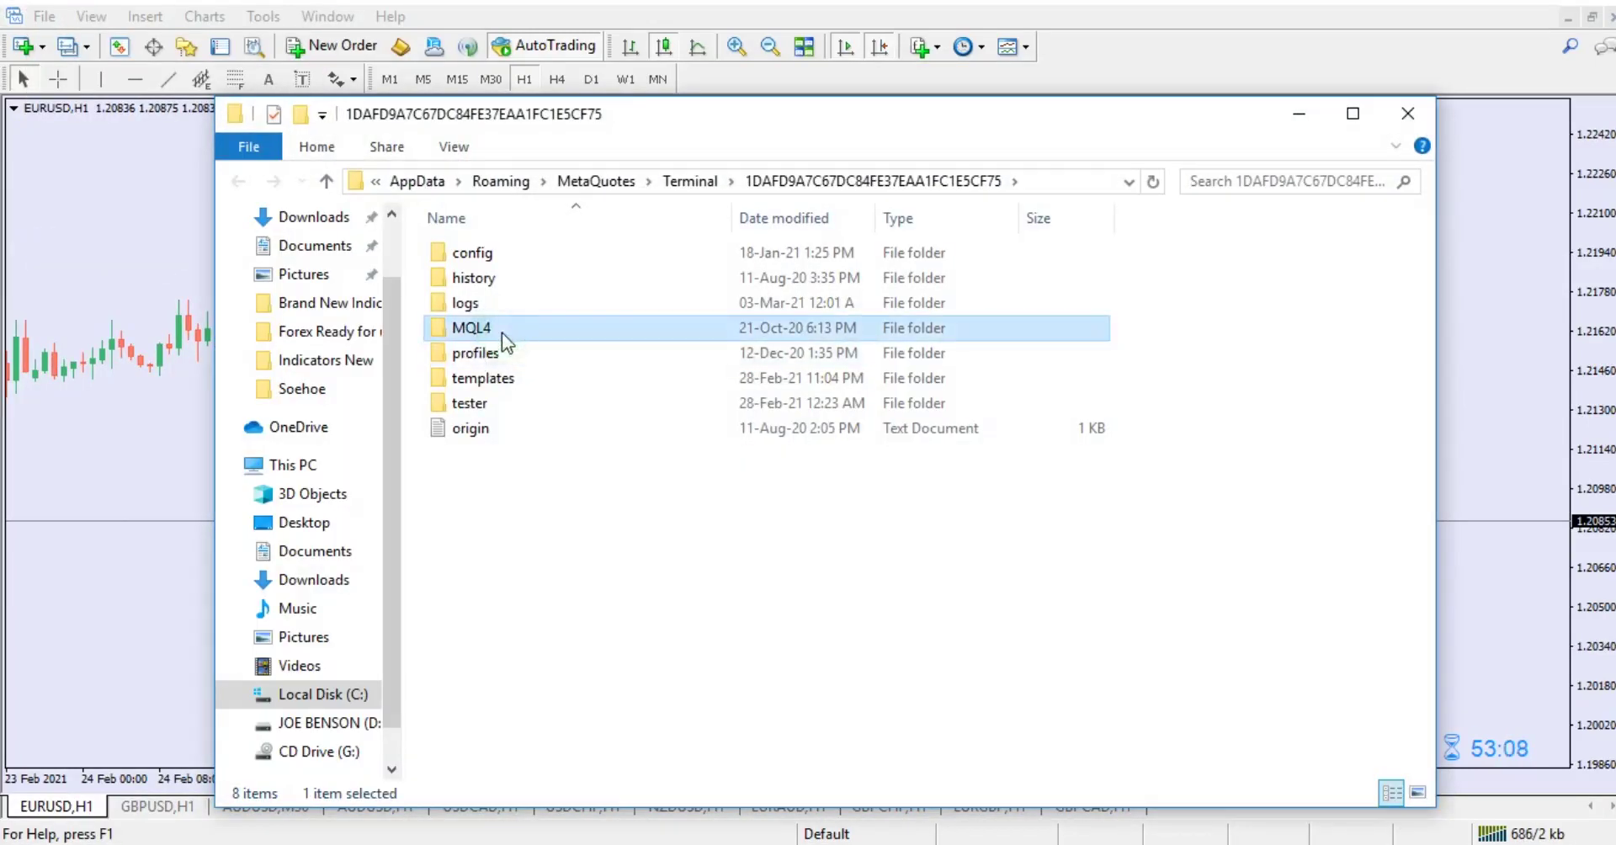
double_click(503, 332)
left_click(524, 357)
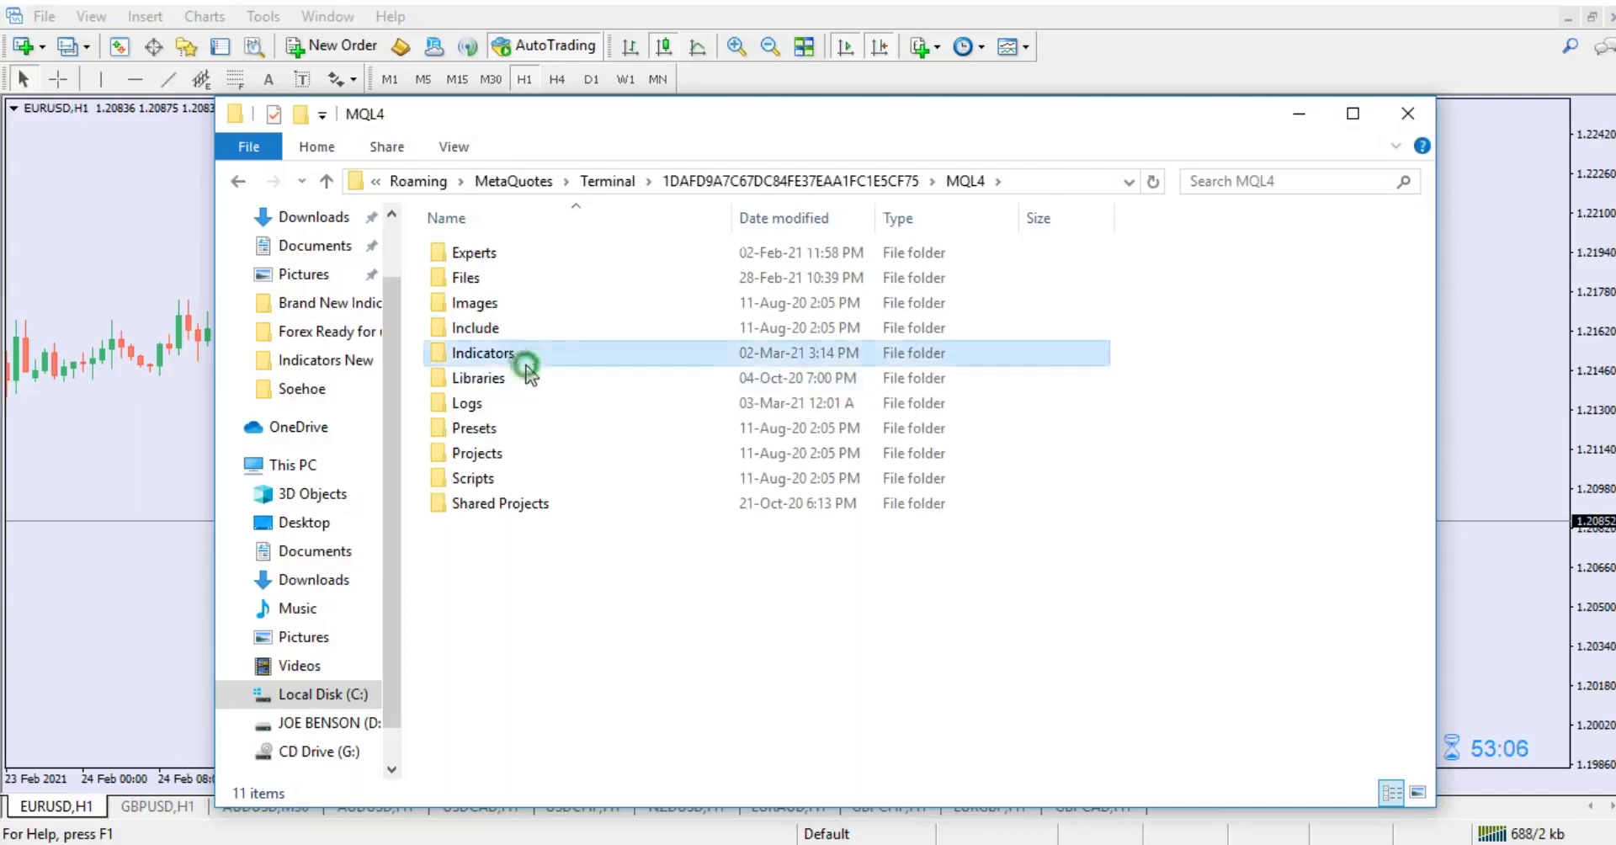
double_click(522, 361)
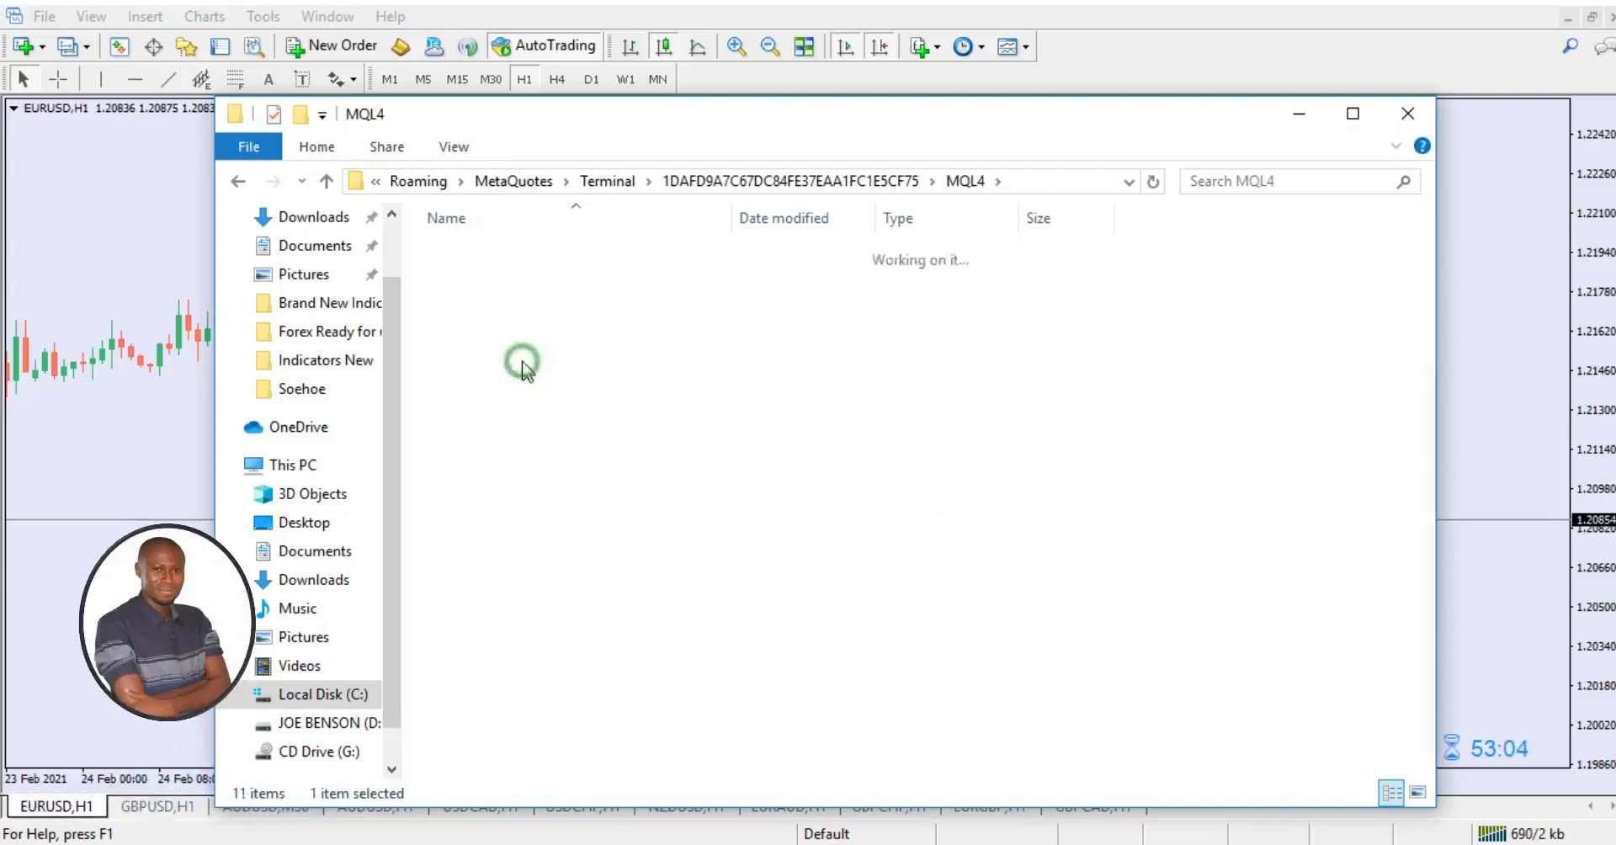
Step: Paste the copied Sentiment folder into the MQL4 Indicators folder and close the folder window
right_click(1266, 525)
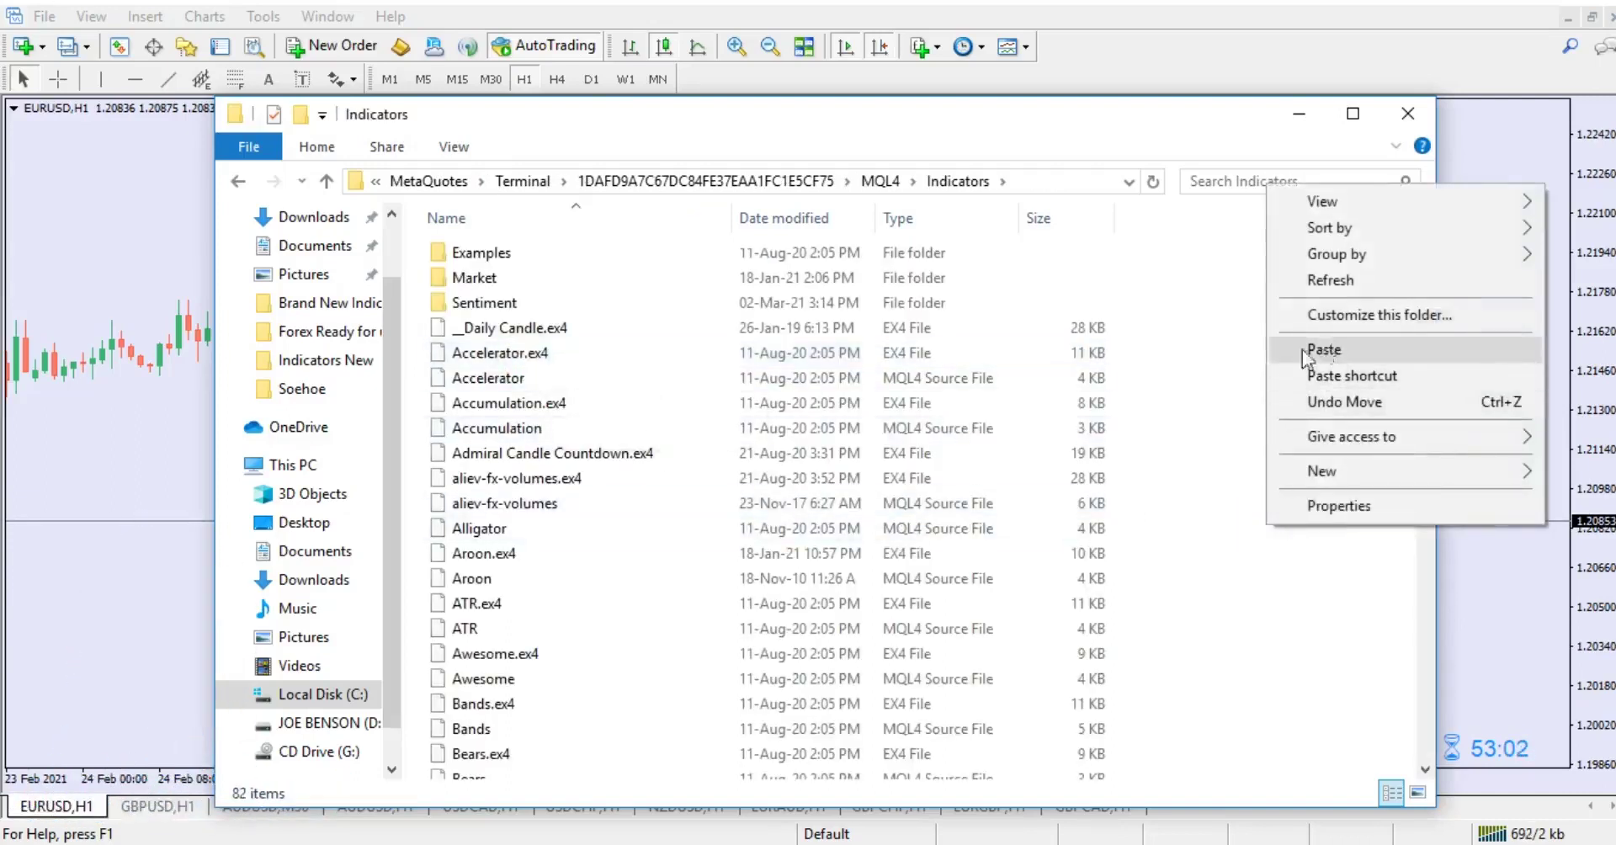
left_click(1277, 357)
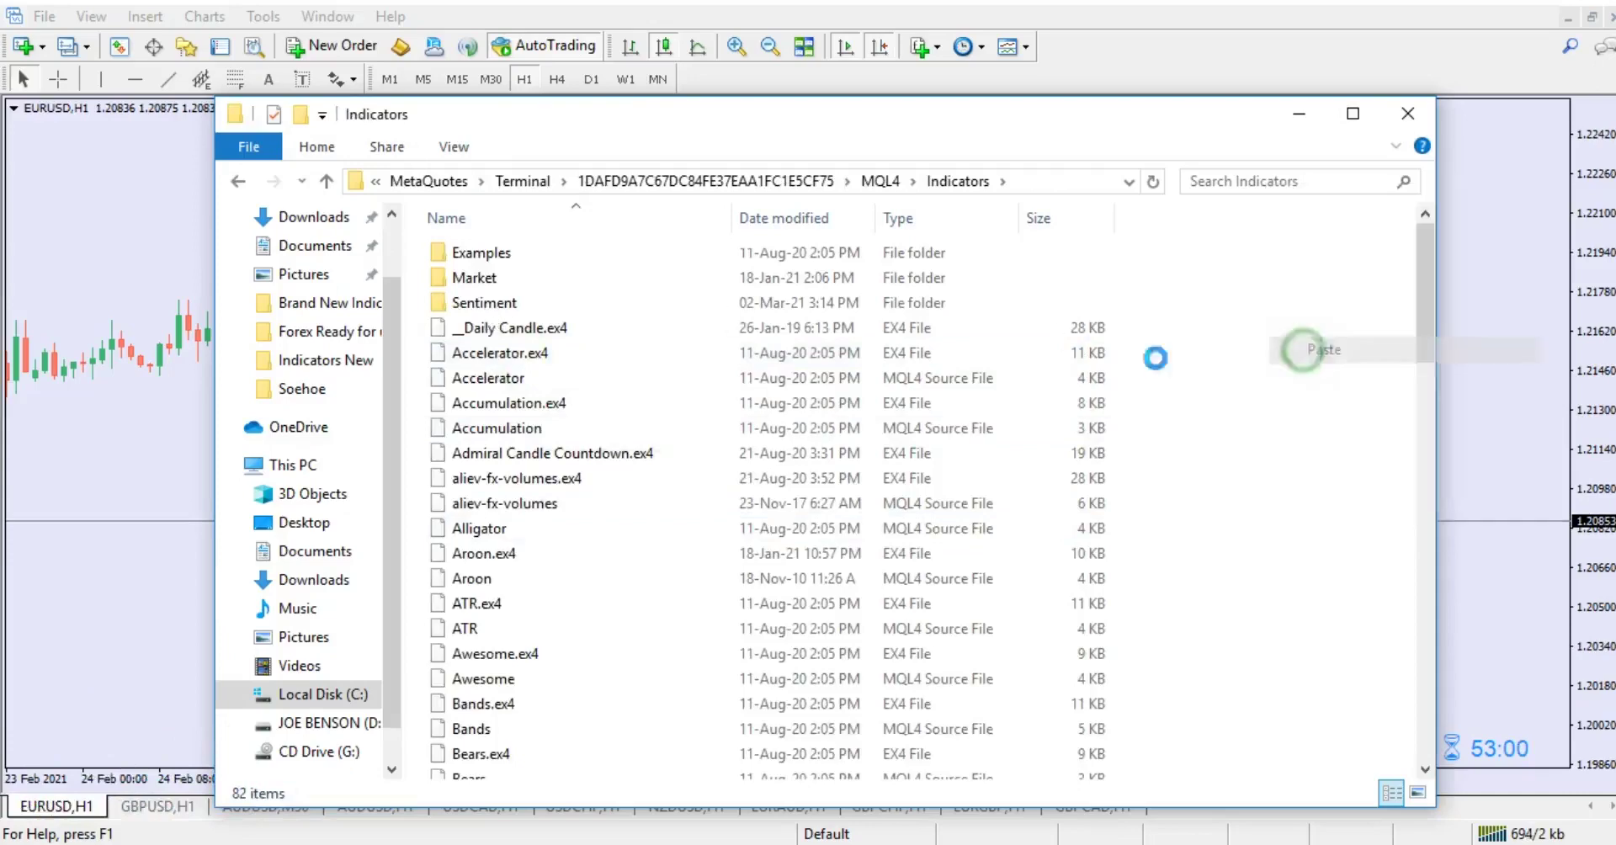
left_click(359, 265)
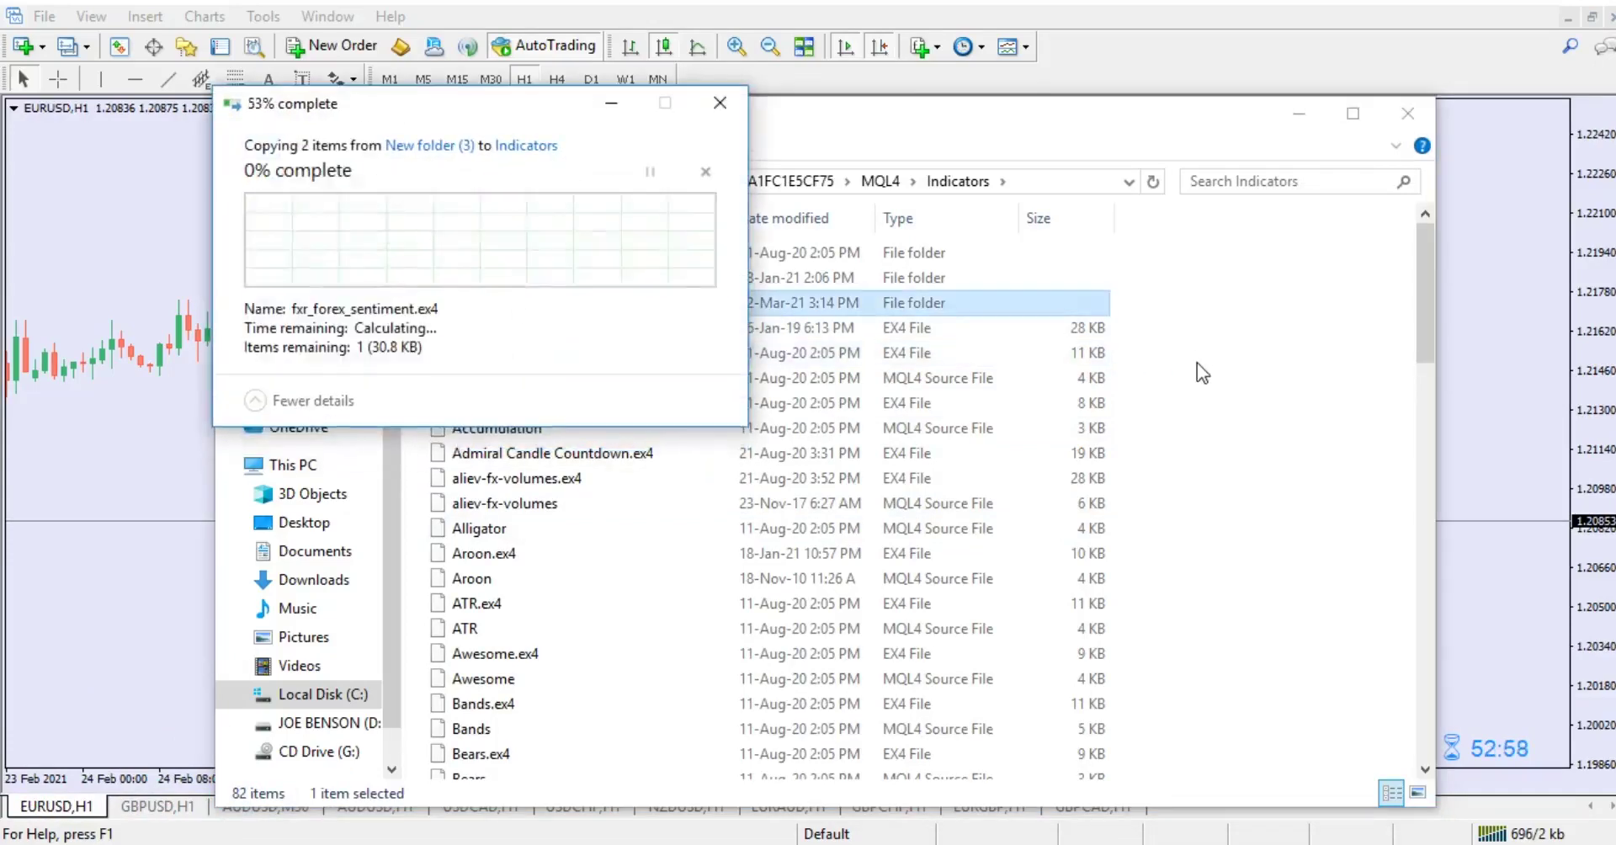
scroll(1062, 579, "down", 7)
scroll(1043, 556, "up", 7)
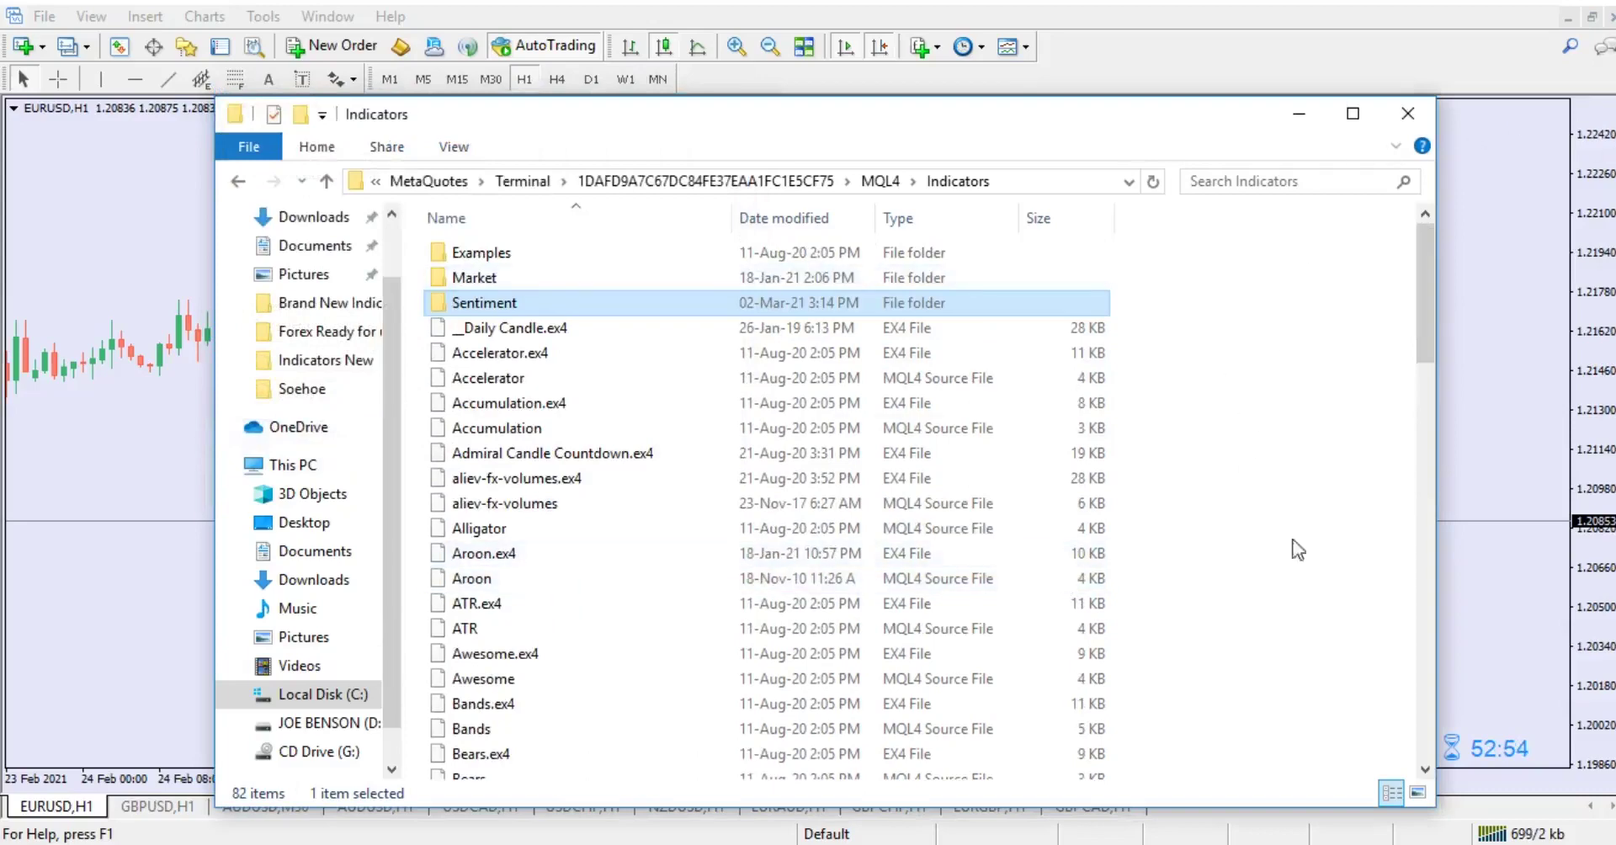
left_click(1393, 113)
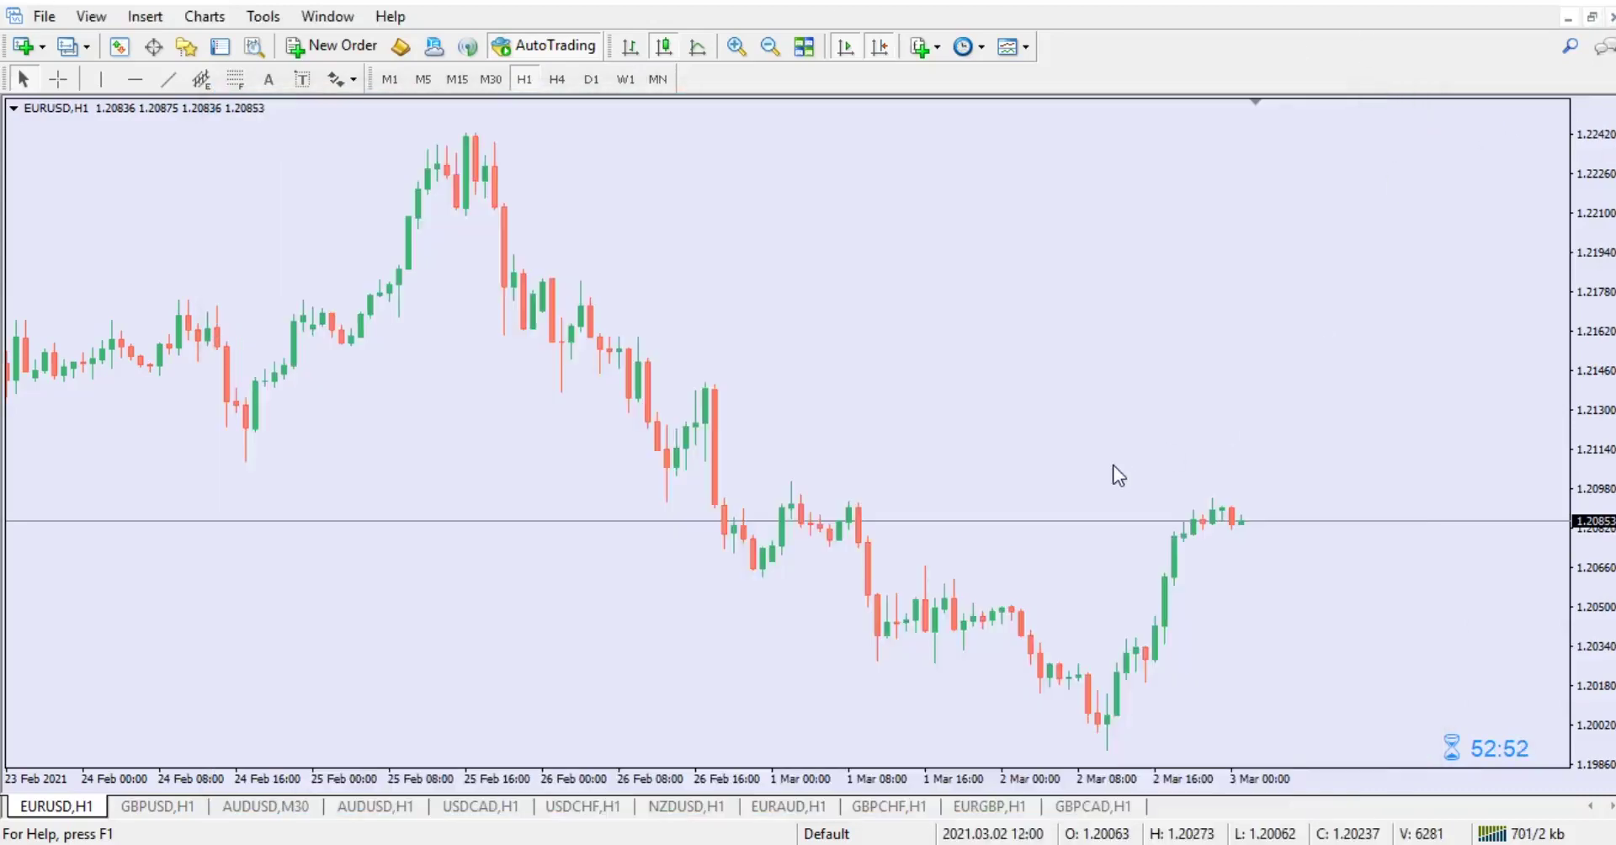
Step: Refresh the EURUSD,H1 chart and show the Navigator's list of indicators
right_click(680, 220)
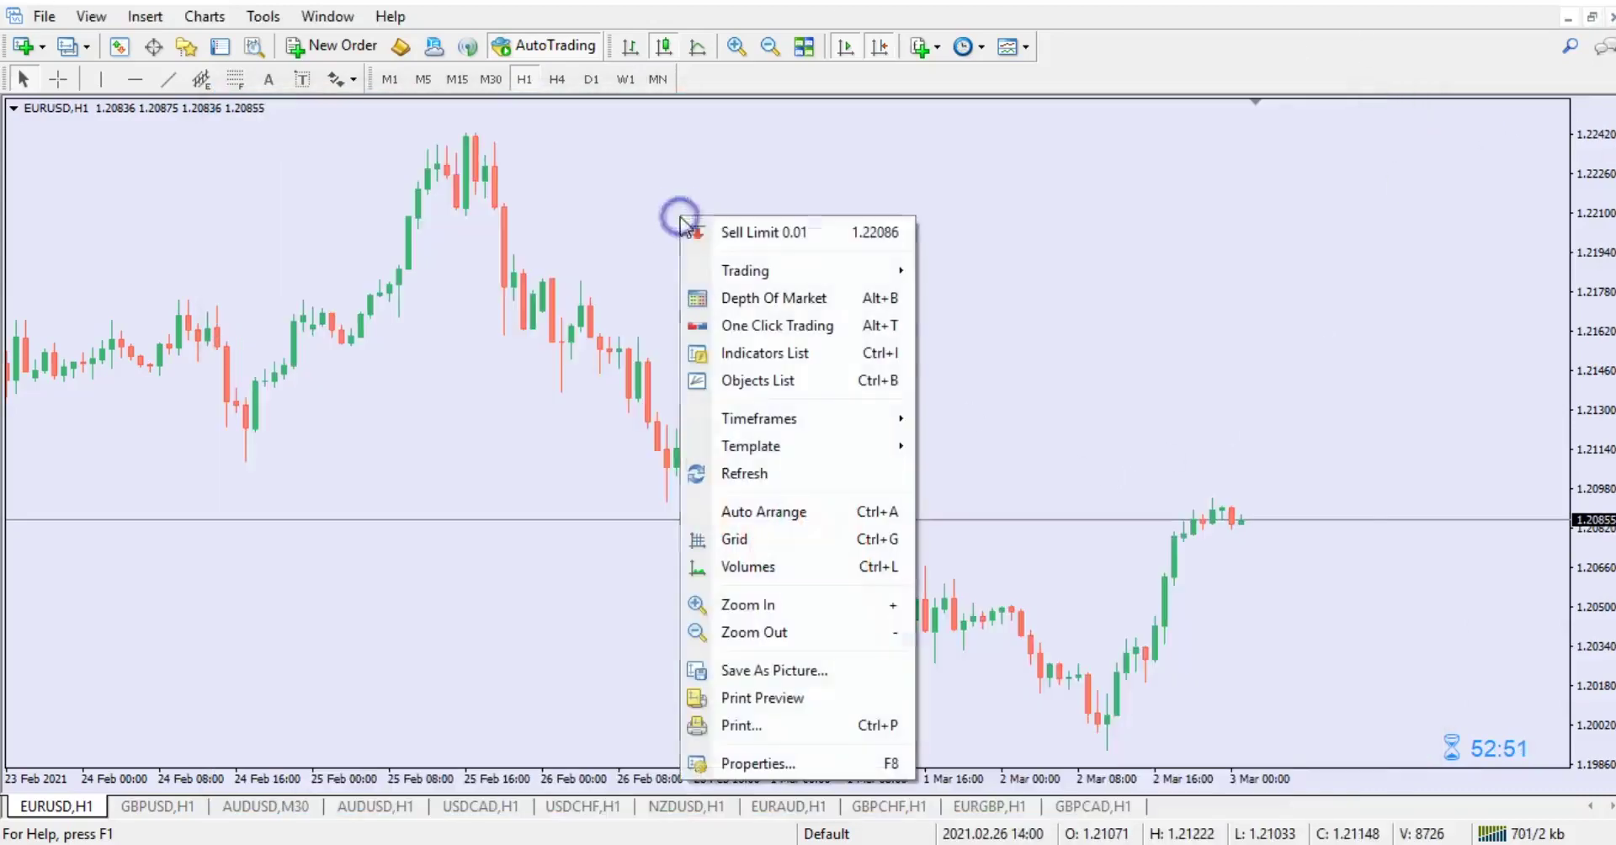
left_click(775, 478)
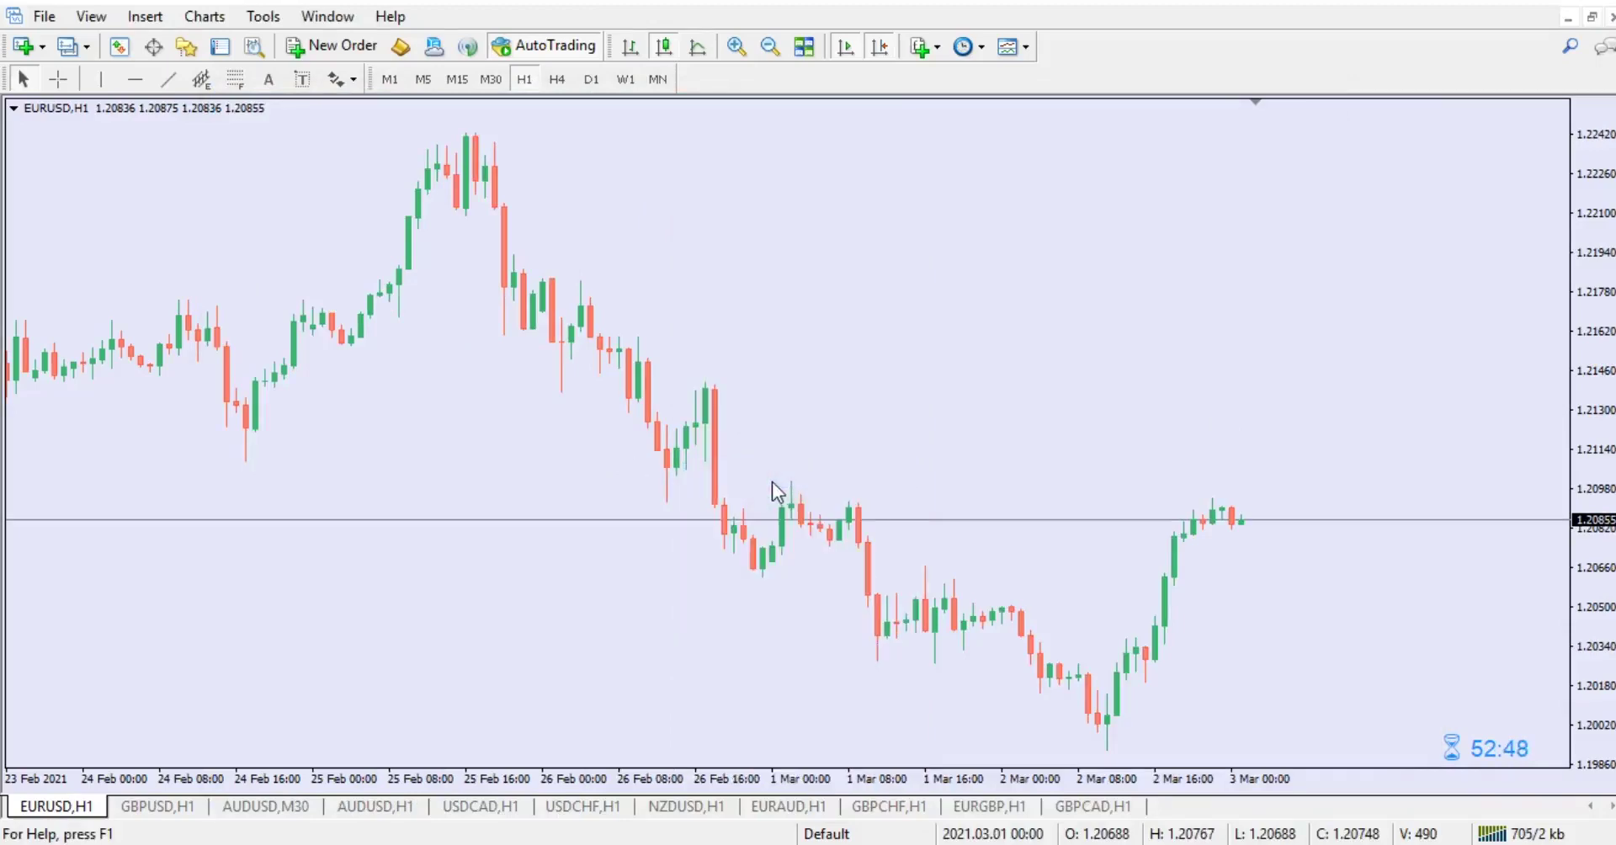
left_click(188, 47)
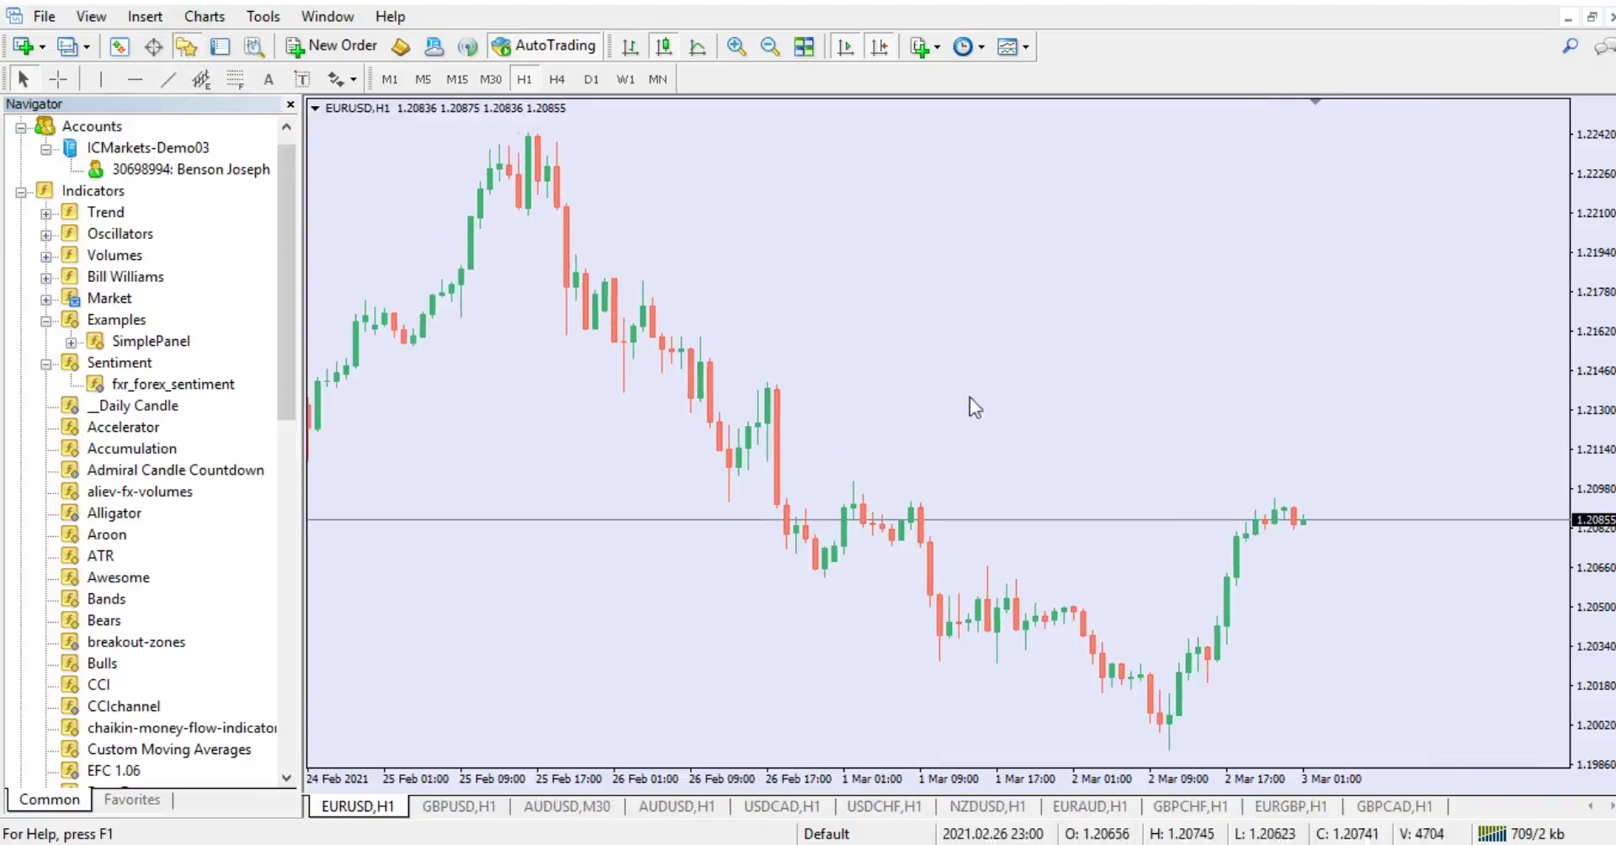
right_click(250, 318)
left_click(308, 411)
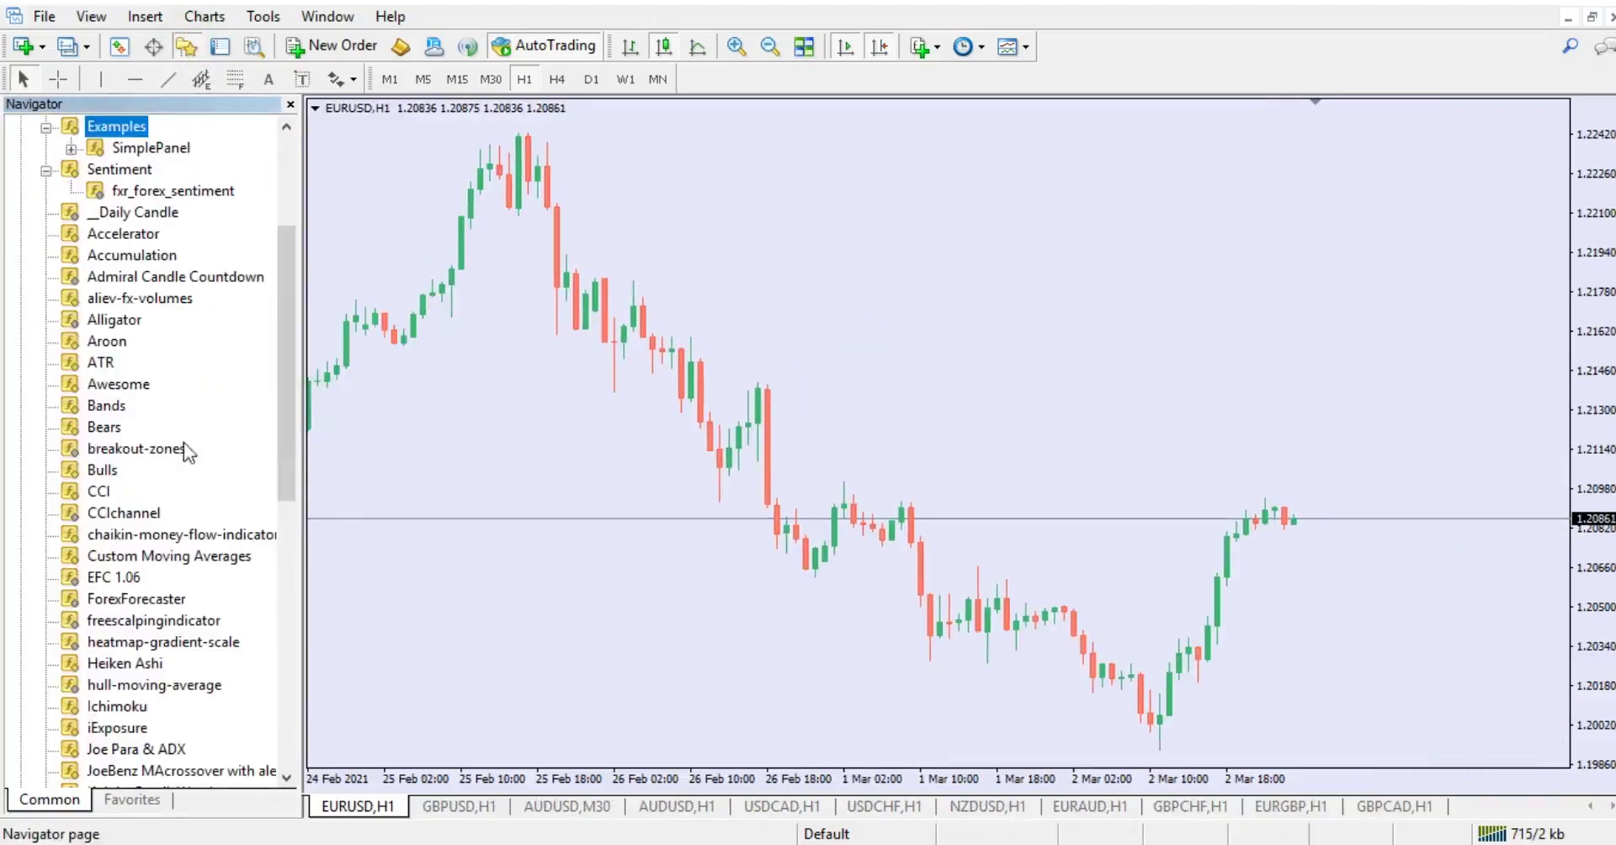
Step: Place the fxr_forex_sentiment indicator from the Navigator's Sentiment group onto the EURUSD,H1 chart
scroll(184, 441, "up", 3)
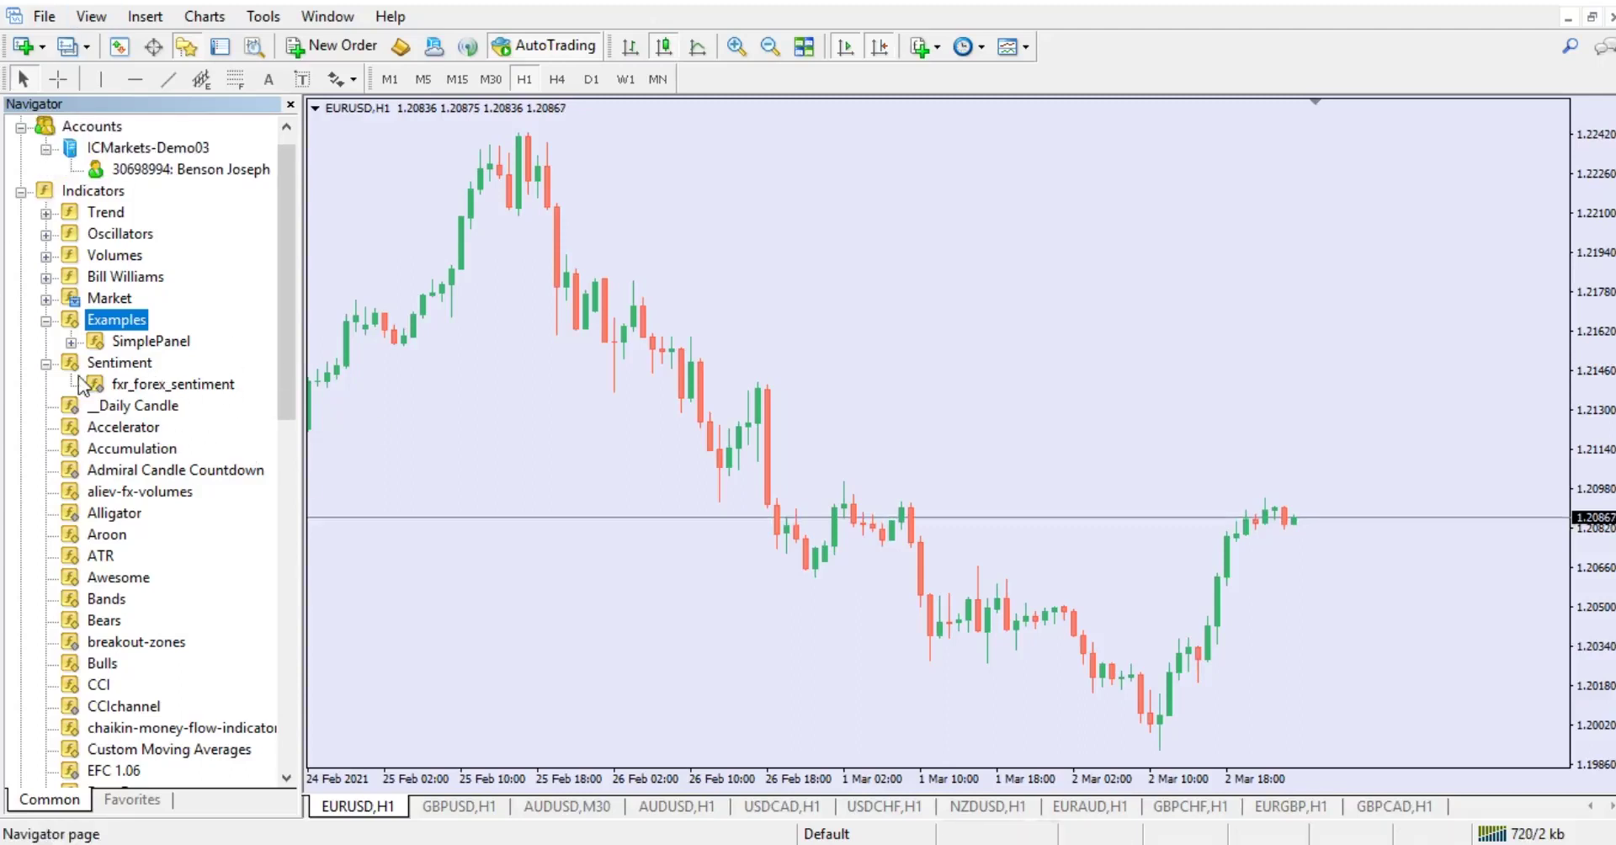
left_click(46, 364)
left_click(47, 365)
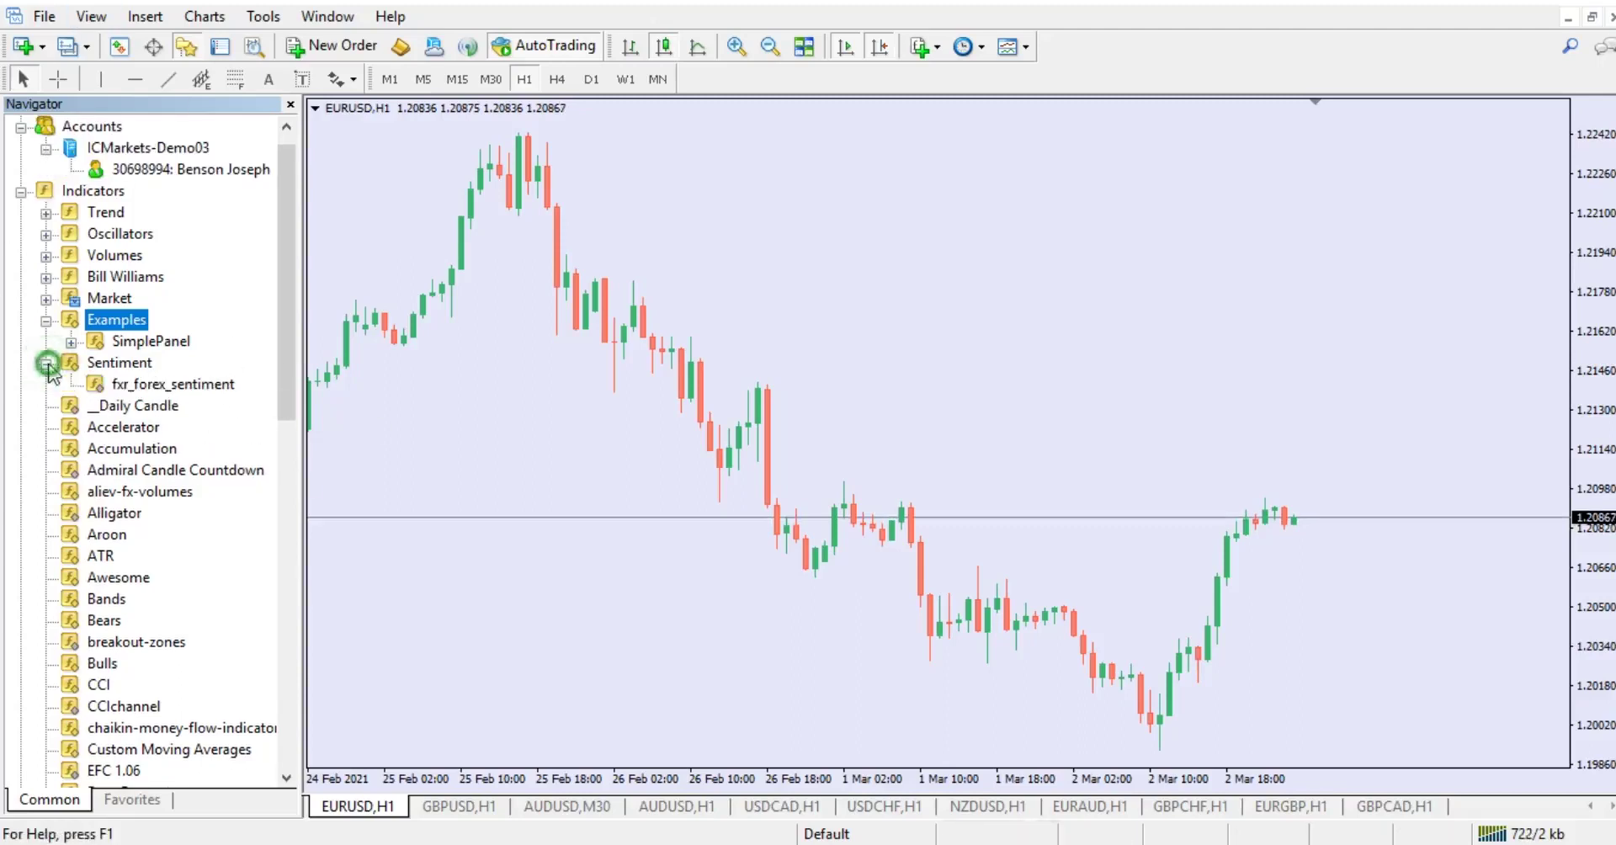
left_click(96, 386)
left_click_drag(96, 386, 996, 296)
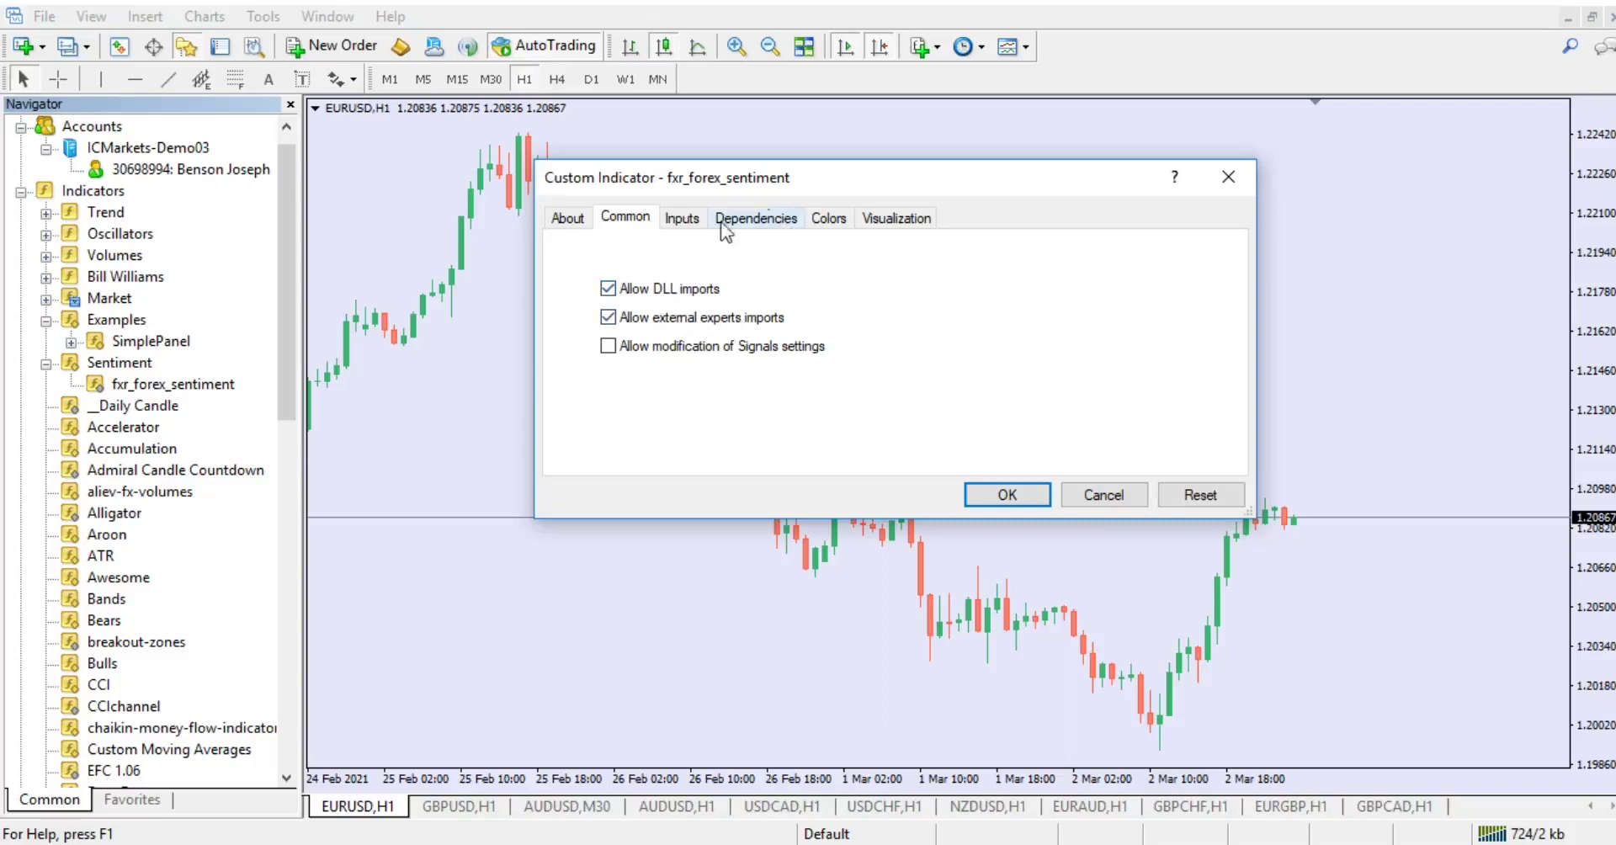
Step: Check the indicator's inputs and dependencies, accept it with DLL and external experts imports allowed, and hide the Navigator
left_click(682, 220)
left_click(758, 220)
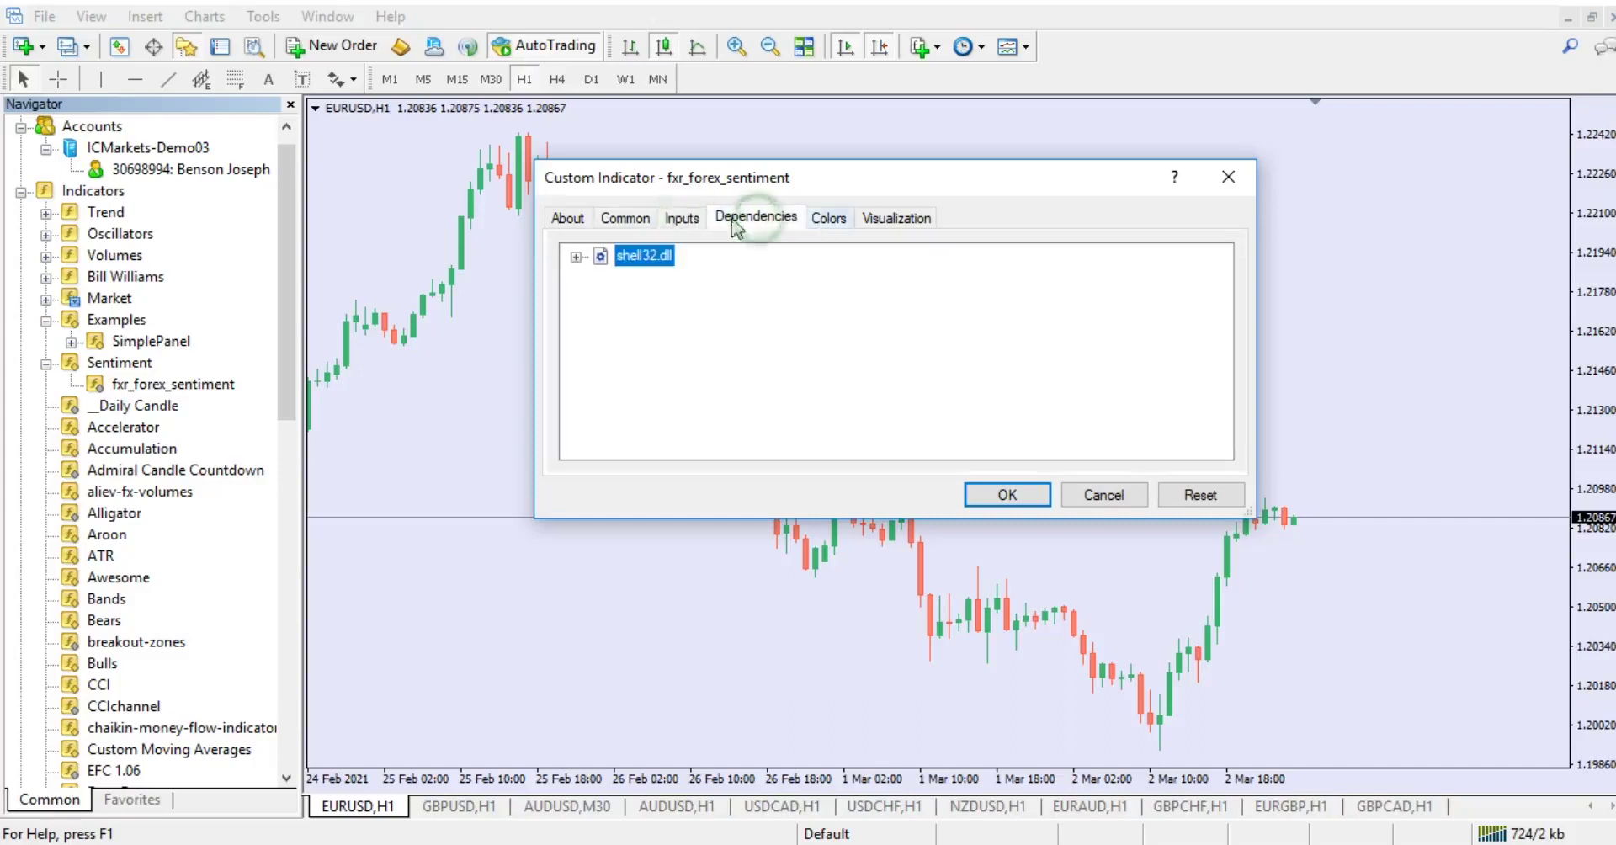
left_click(648, 224)
left_click(1012, 496)
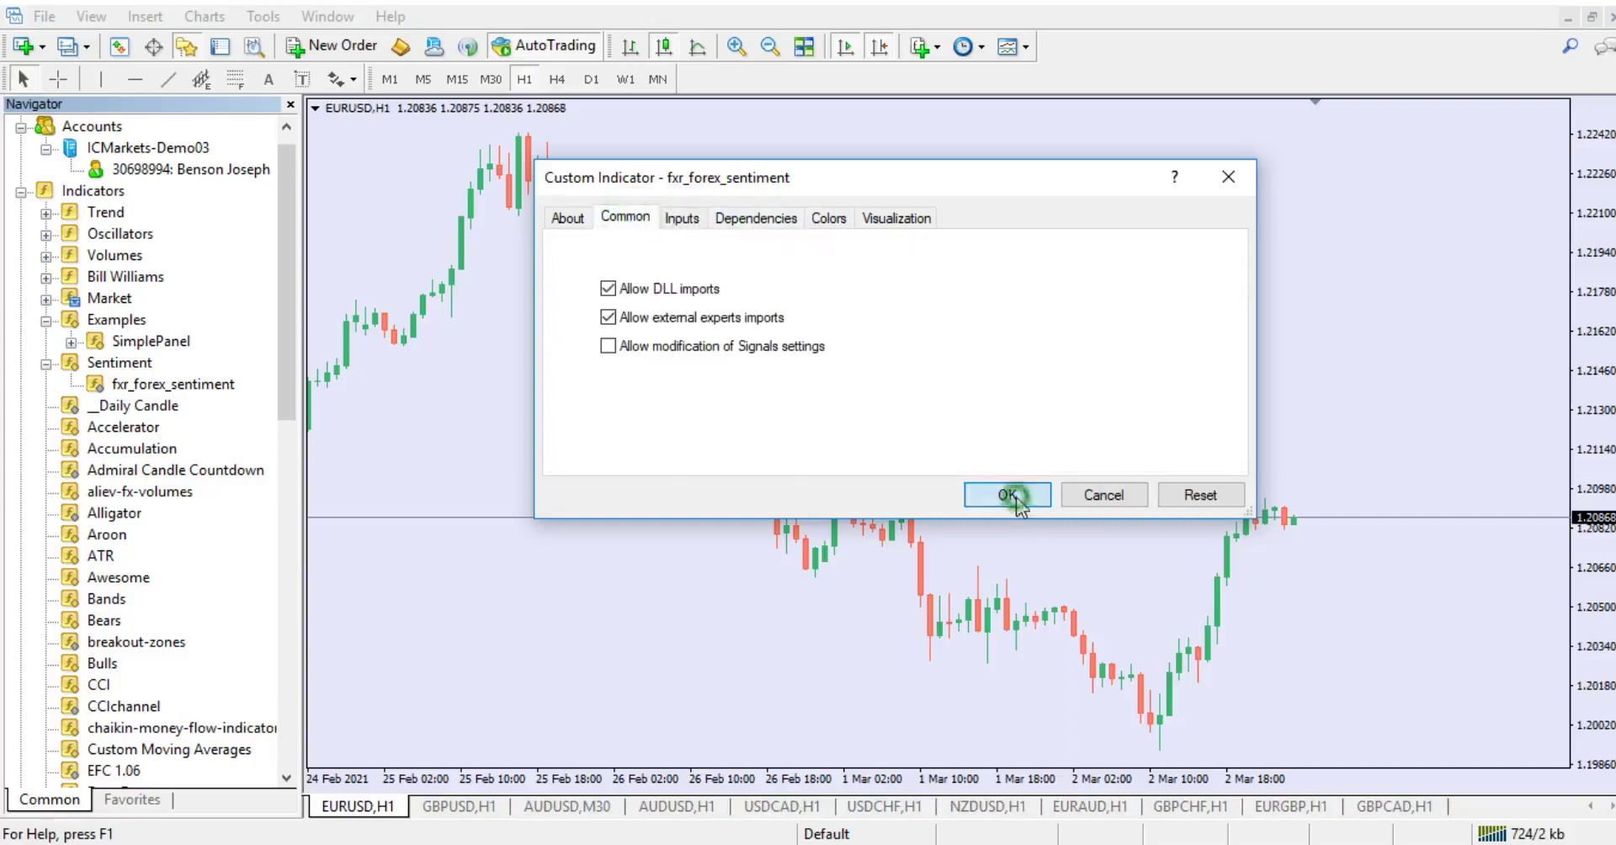
key("ctrl+n")
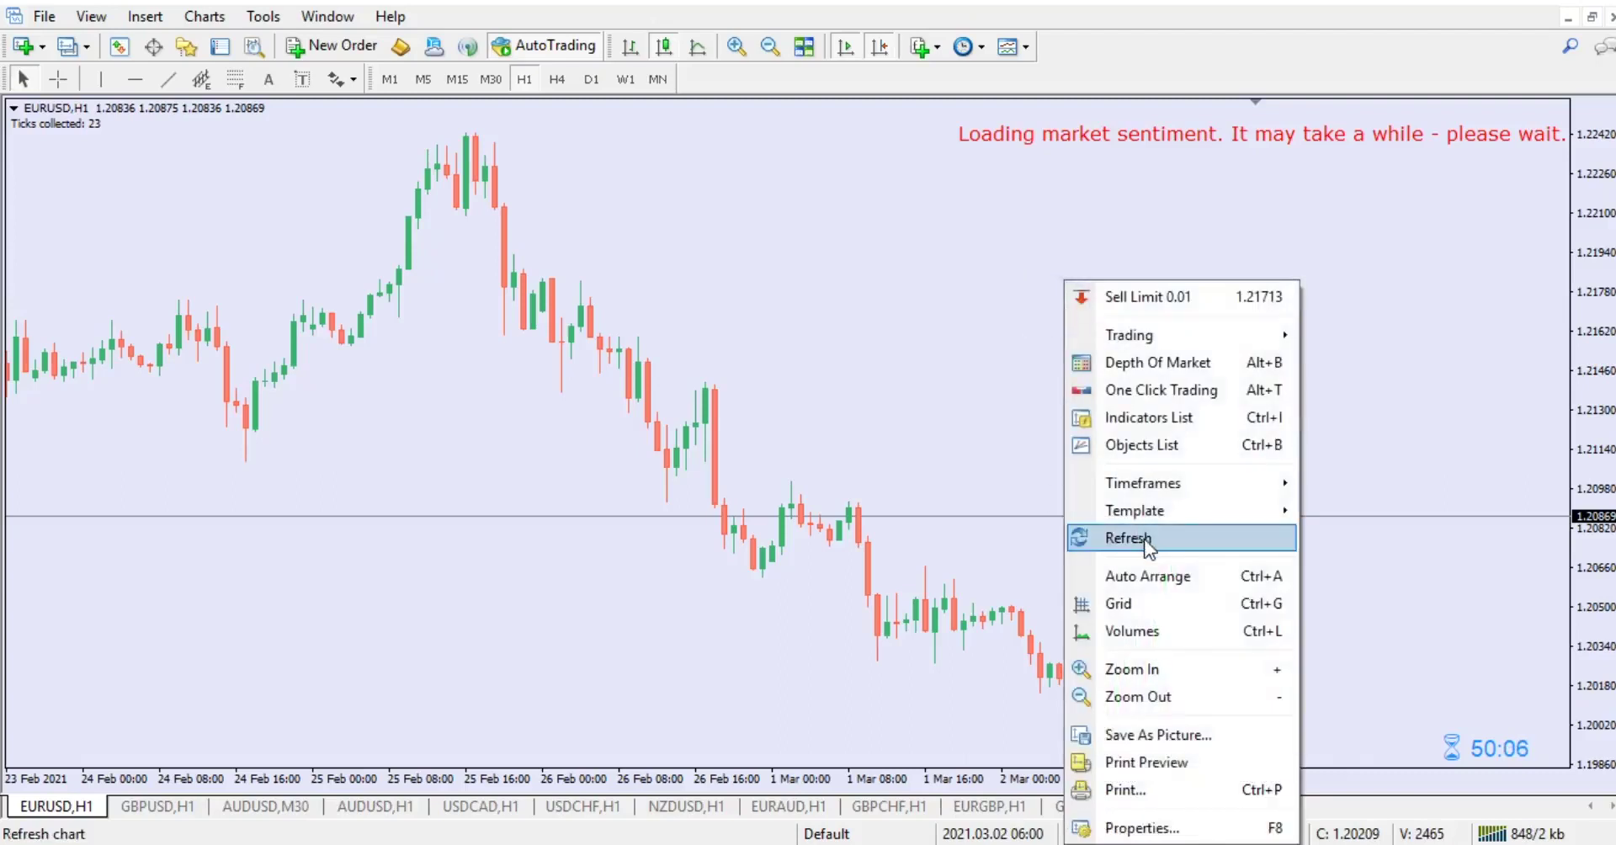
Step: Refresh the EURUSD,H1 chart twice to load the market sentiment data
left_click(1094, 538)
right_click(1032, 455)
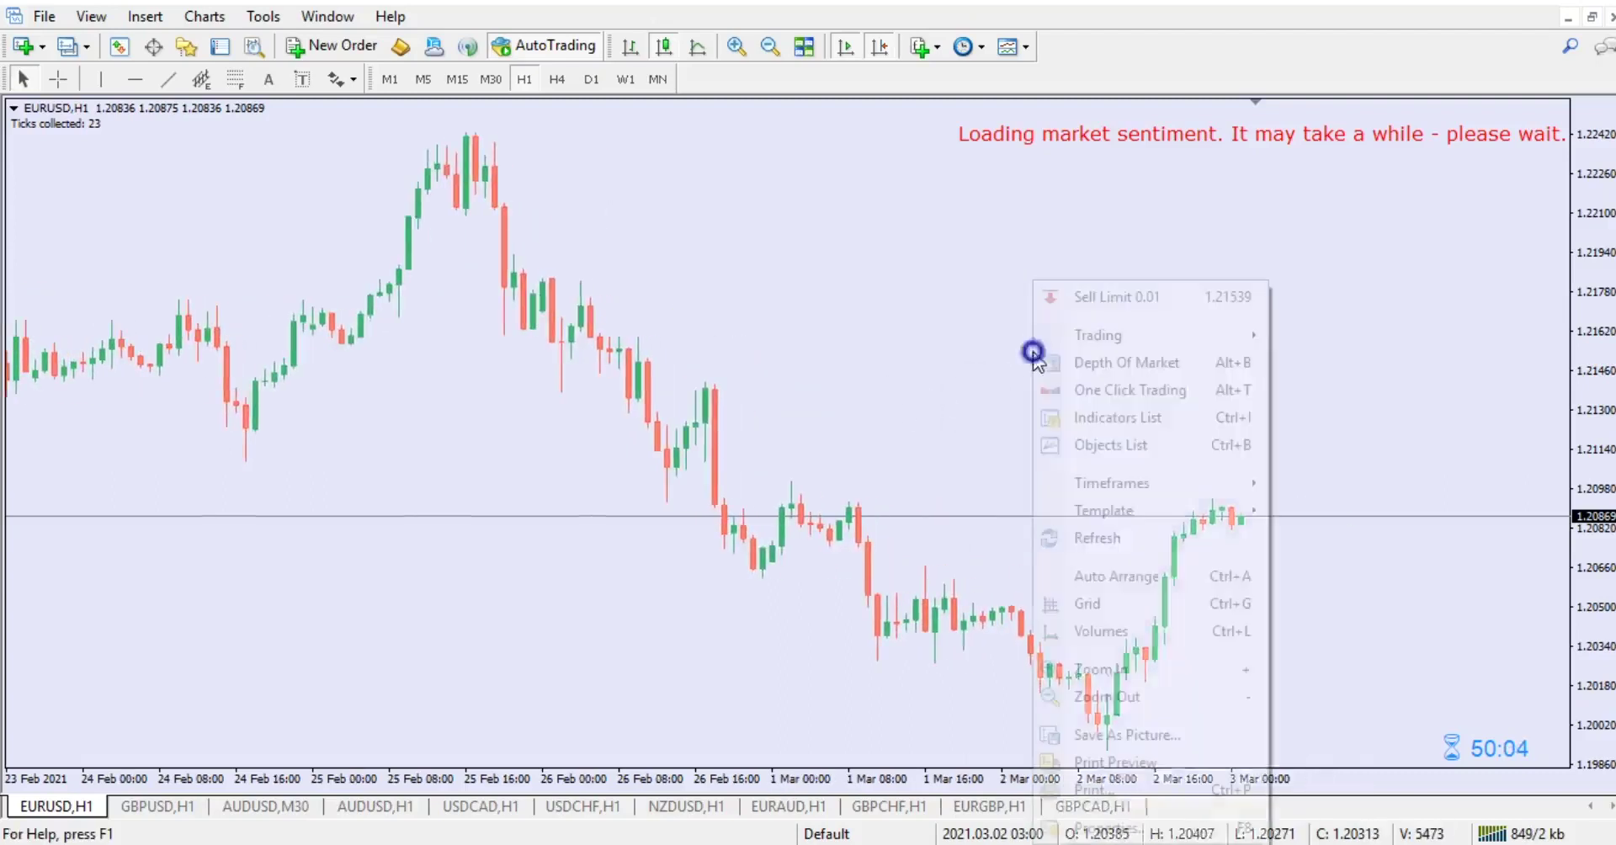
left_click(1094, 533)
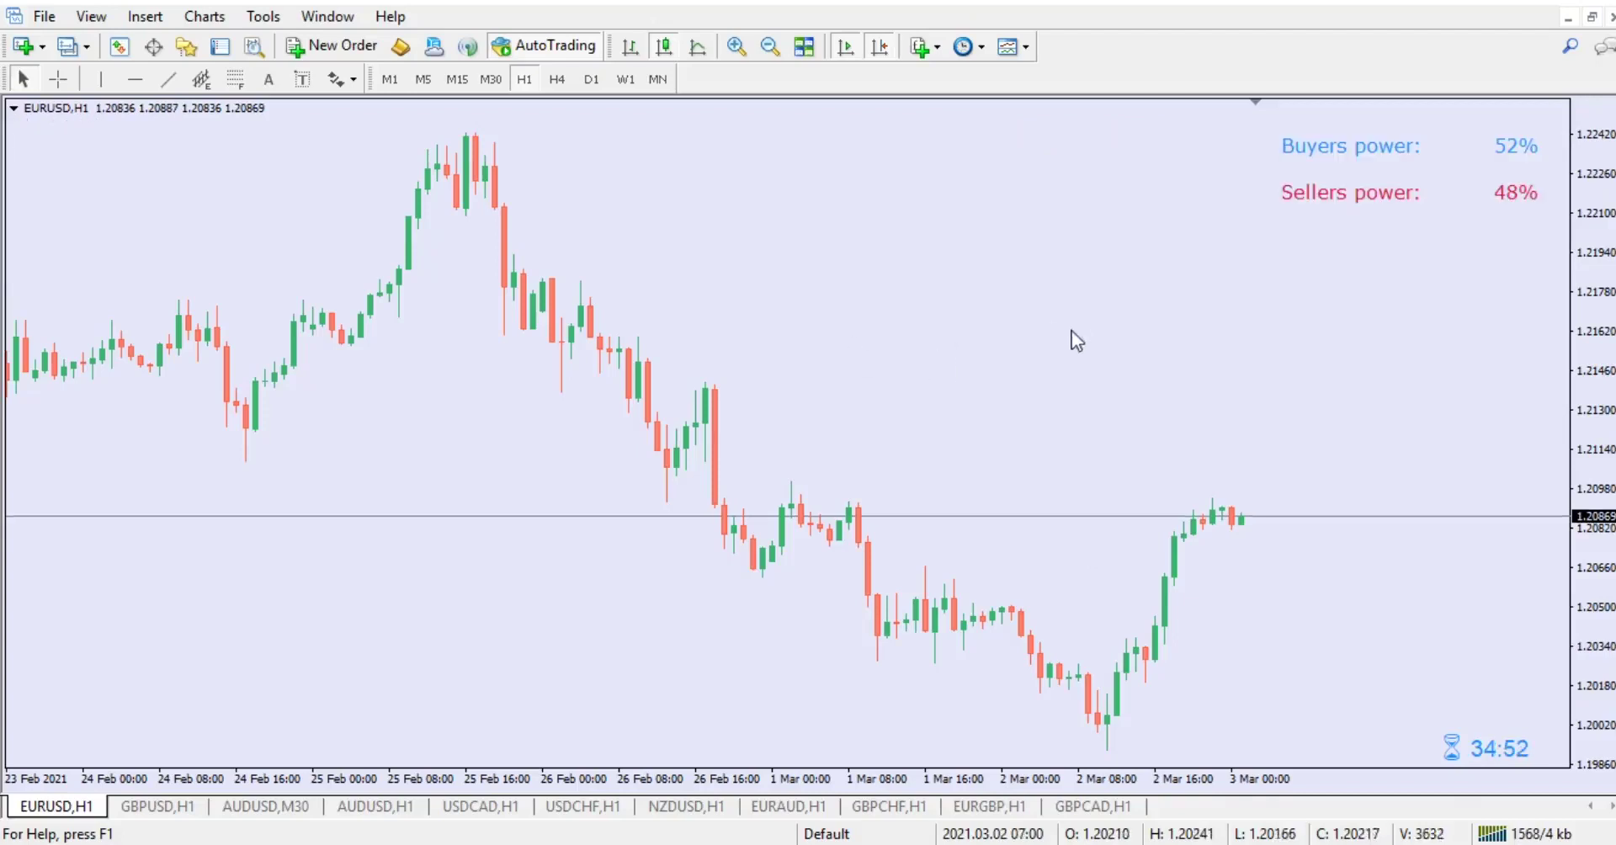
left_click_drag(863, 374, 944, 395)
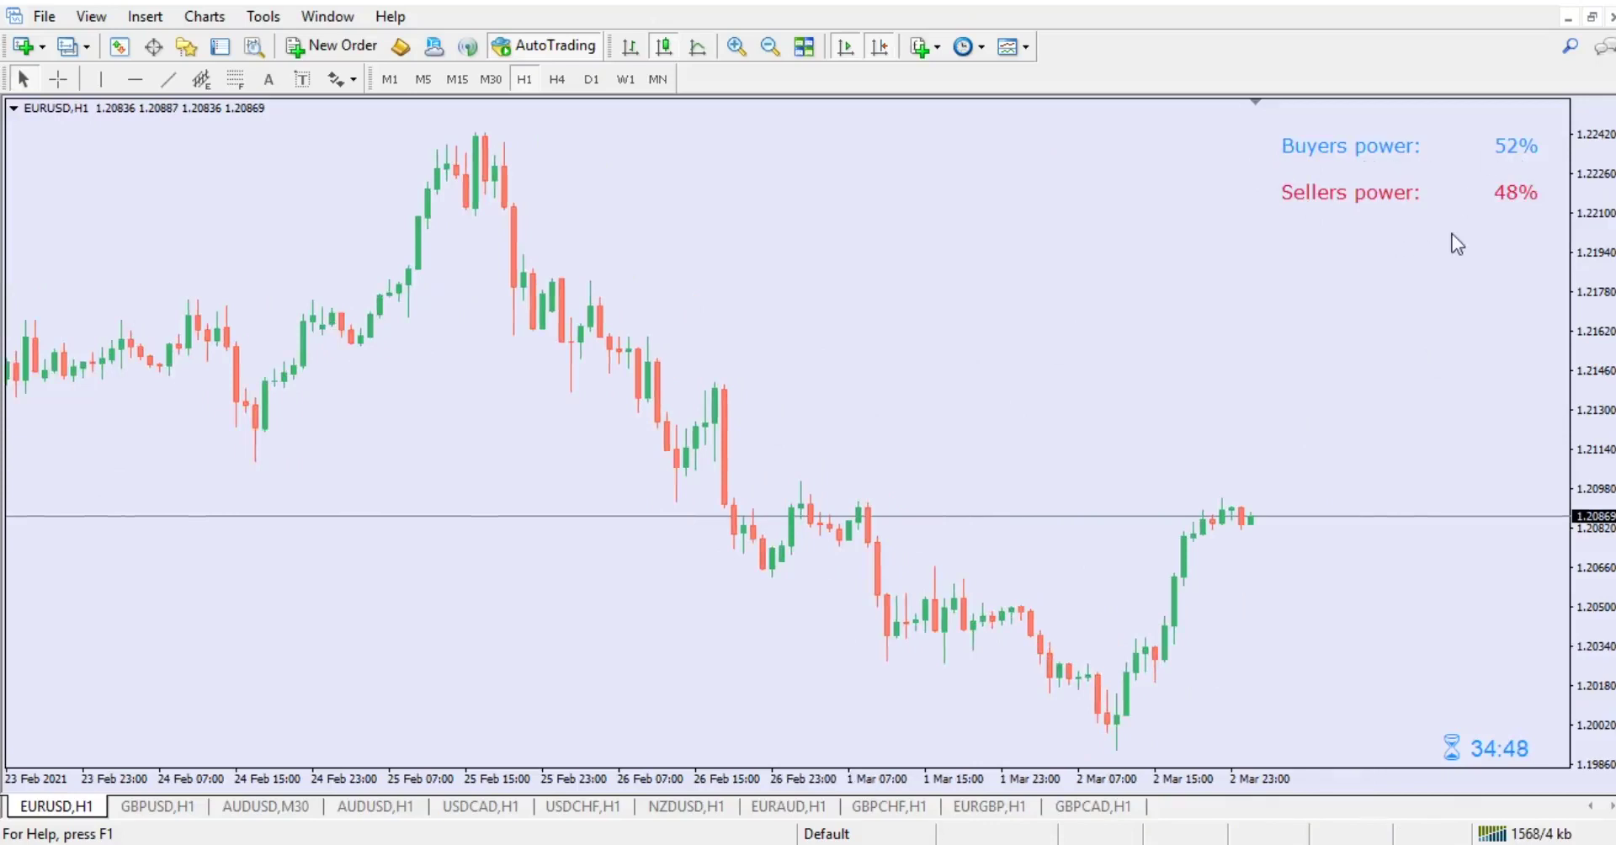
left_click(1049, 352)
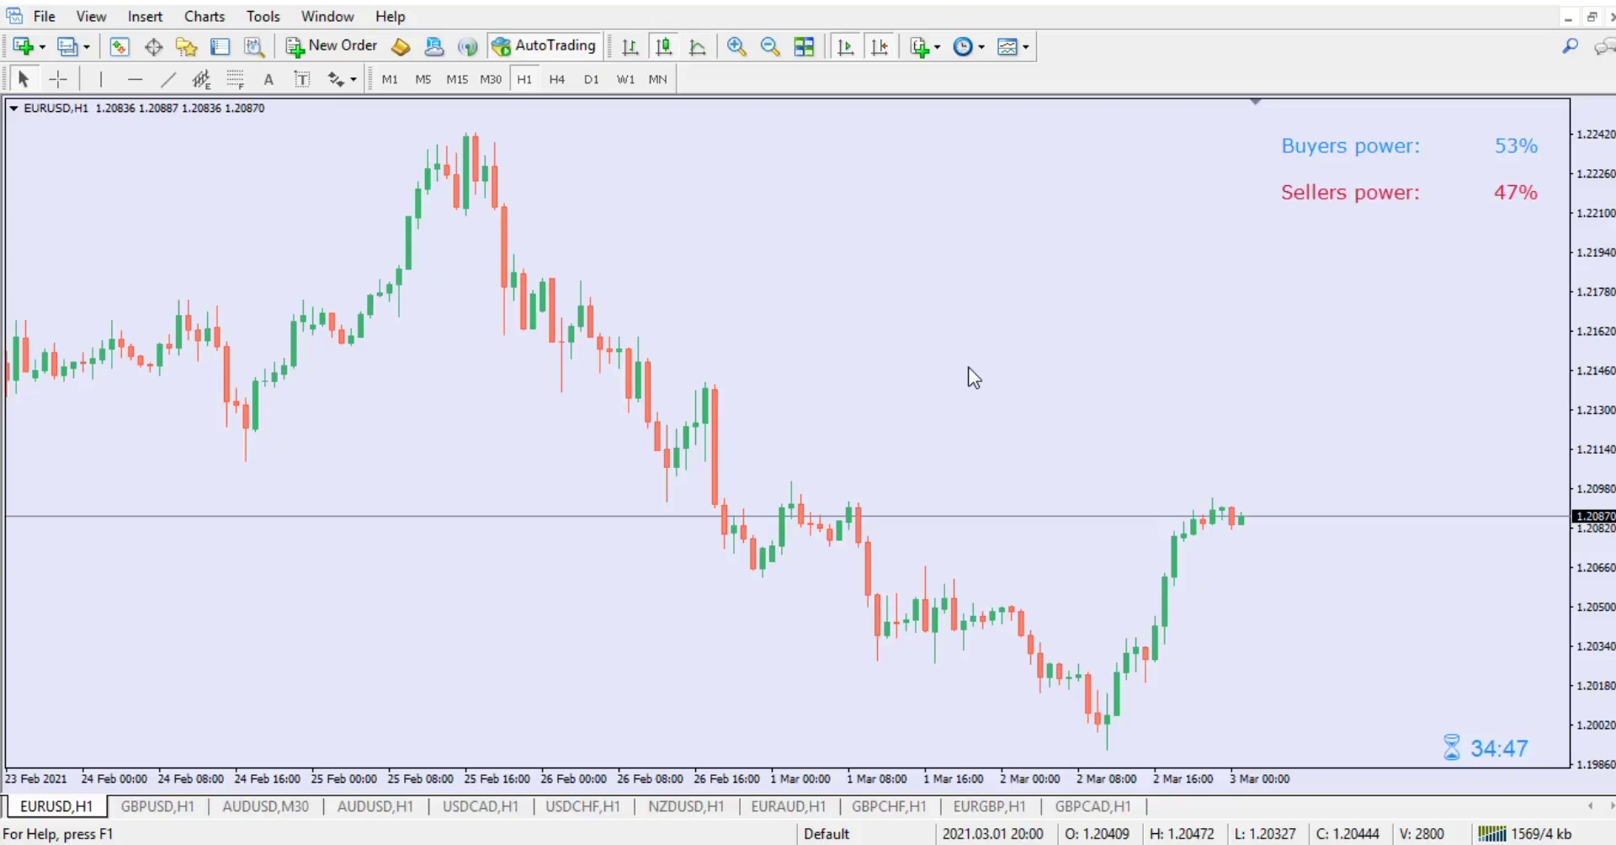
left_click(525, 79)
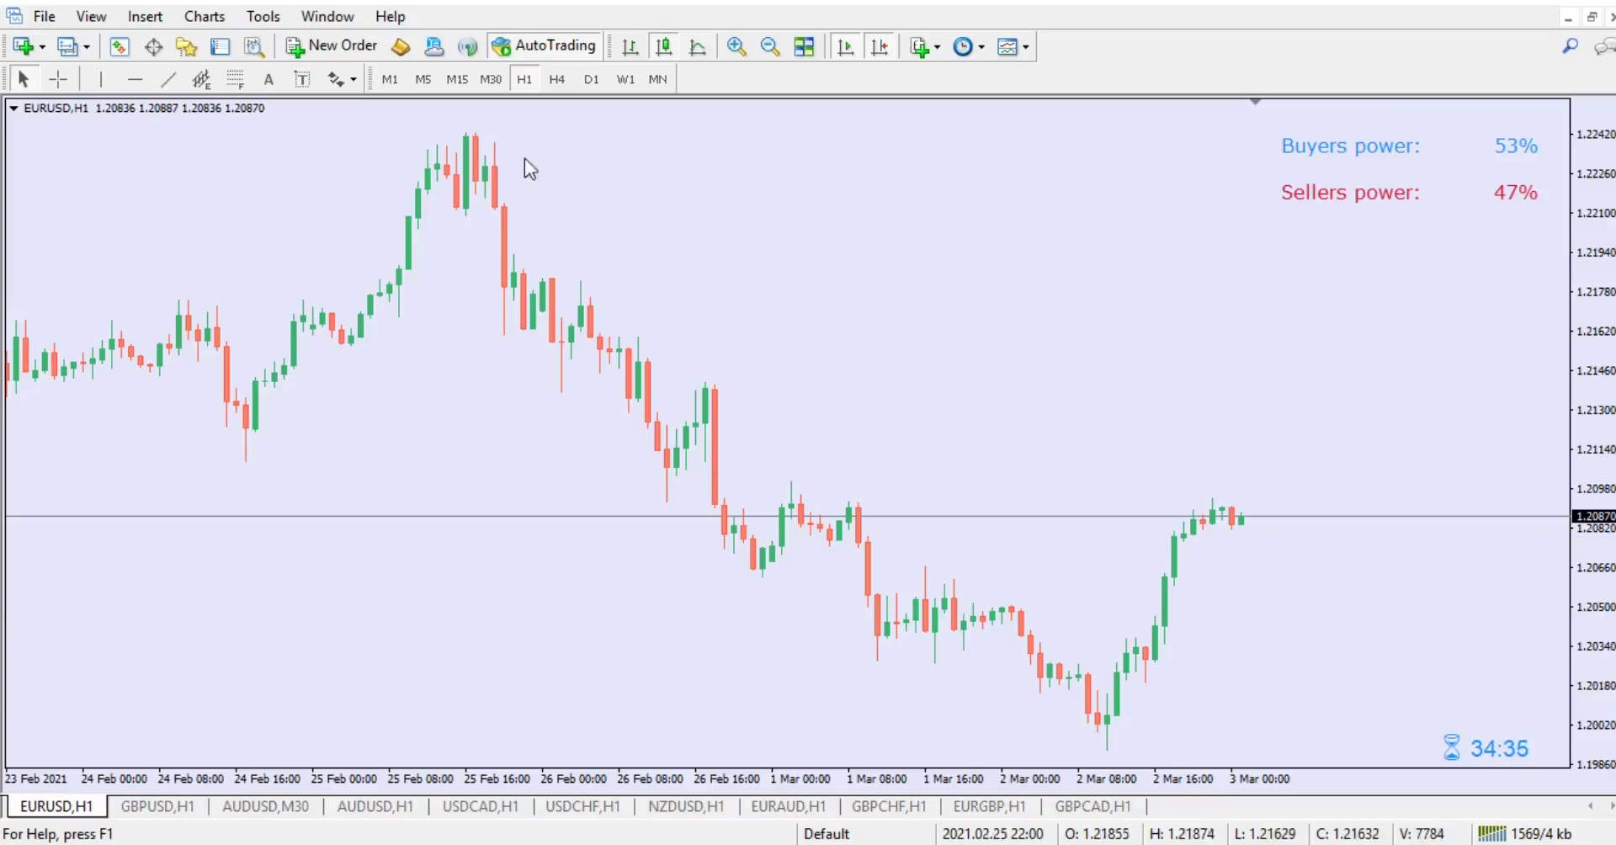
Step: Draw horizontal lines at the 2 March low, at 1.20000, and near the latest candles' highs, at about 1.20924
left_click(135, 79)
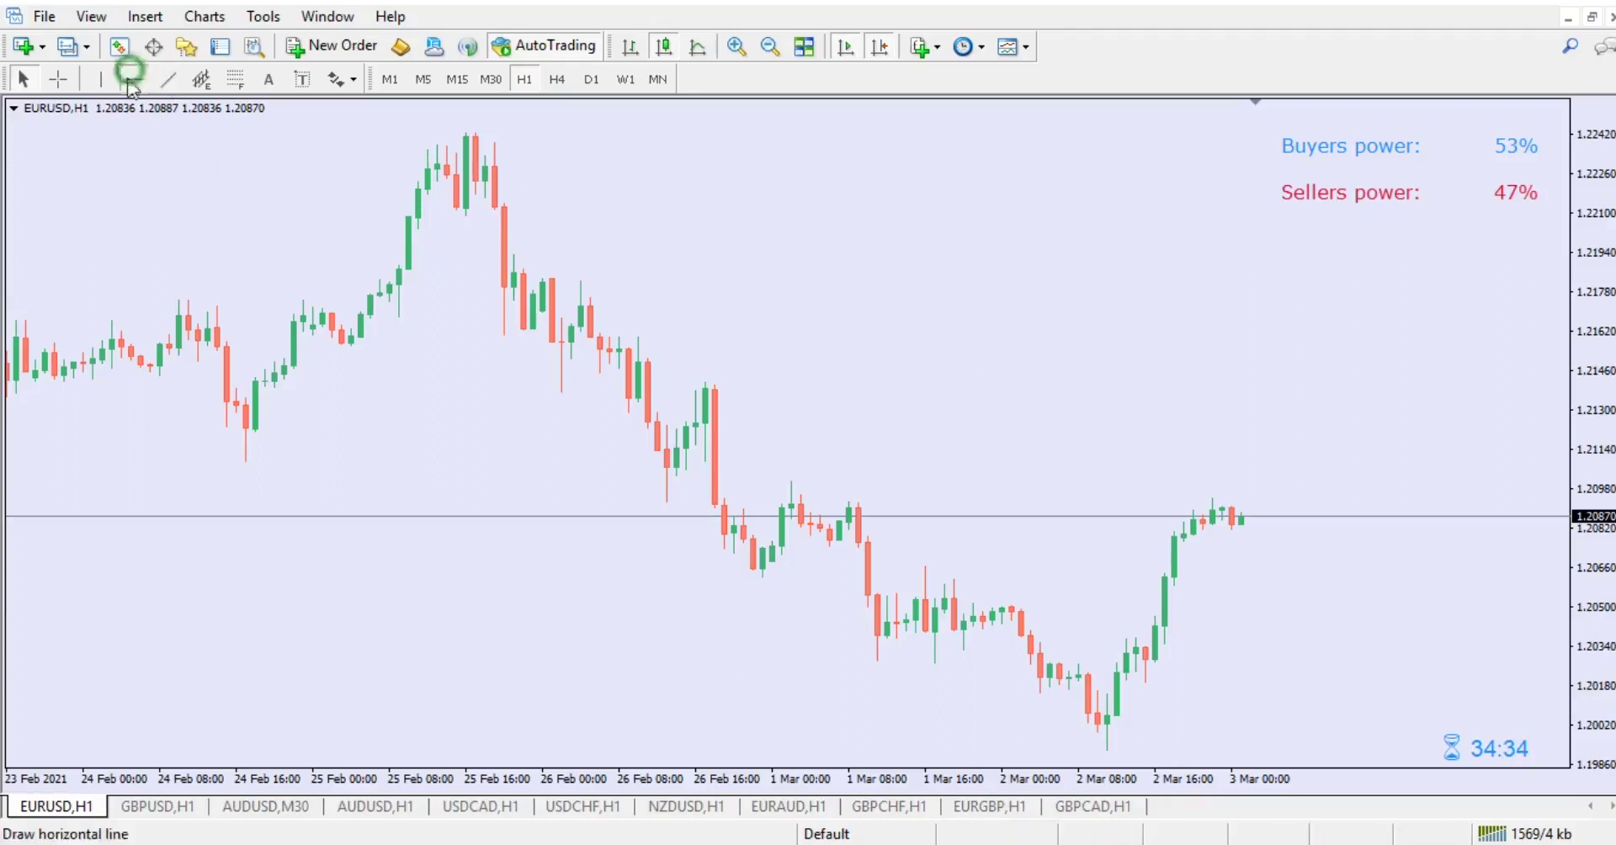
left_click(1107, 729)
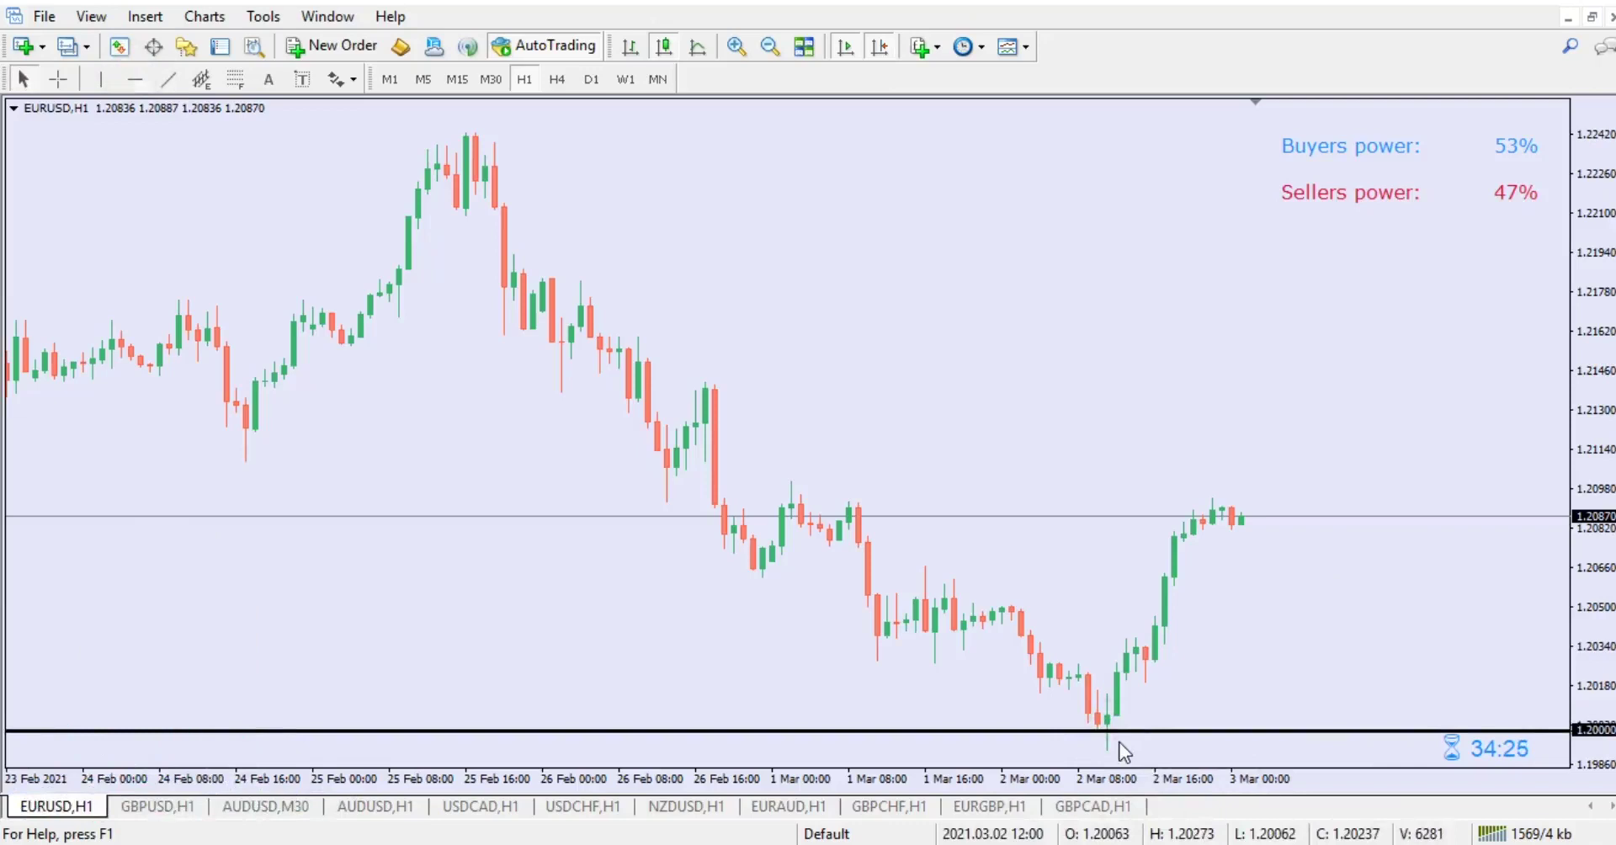
left_click(134, 79)
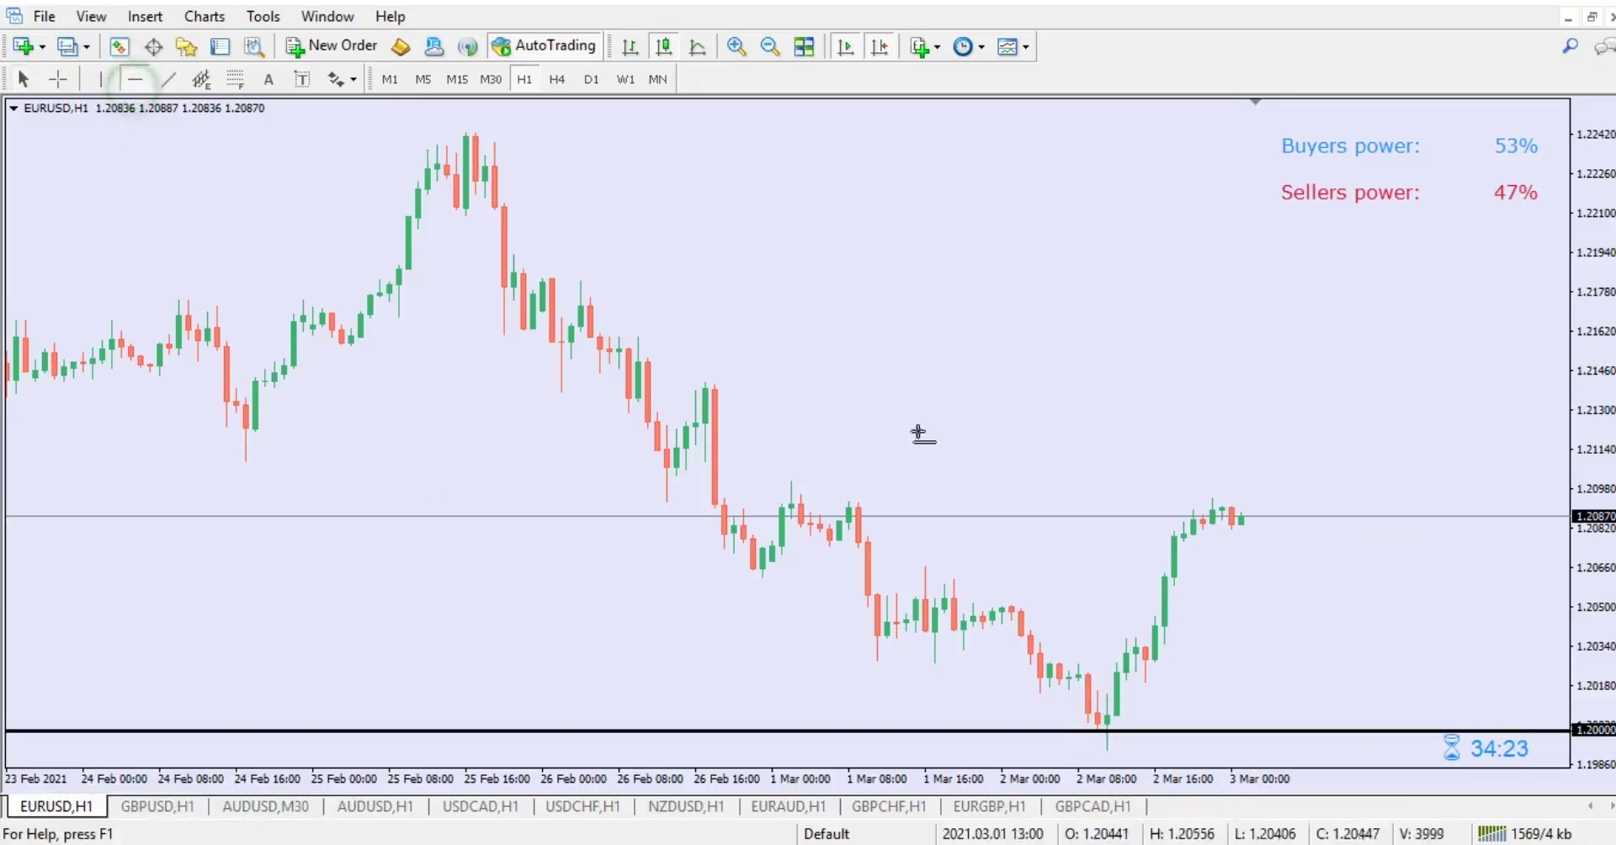
left_click(1237, 504)
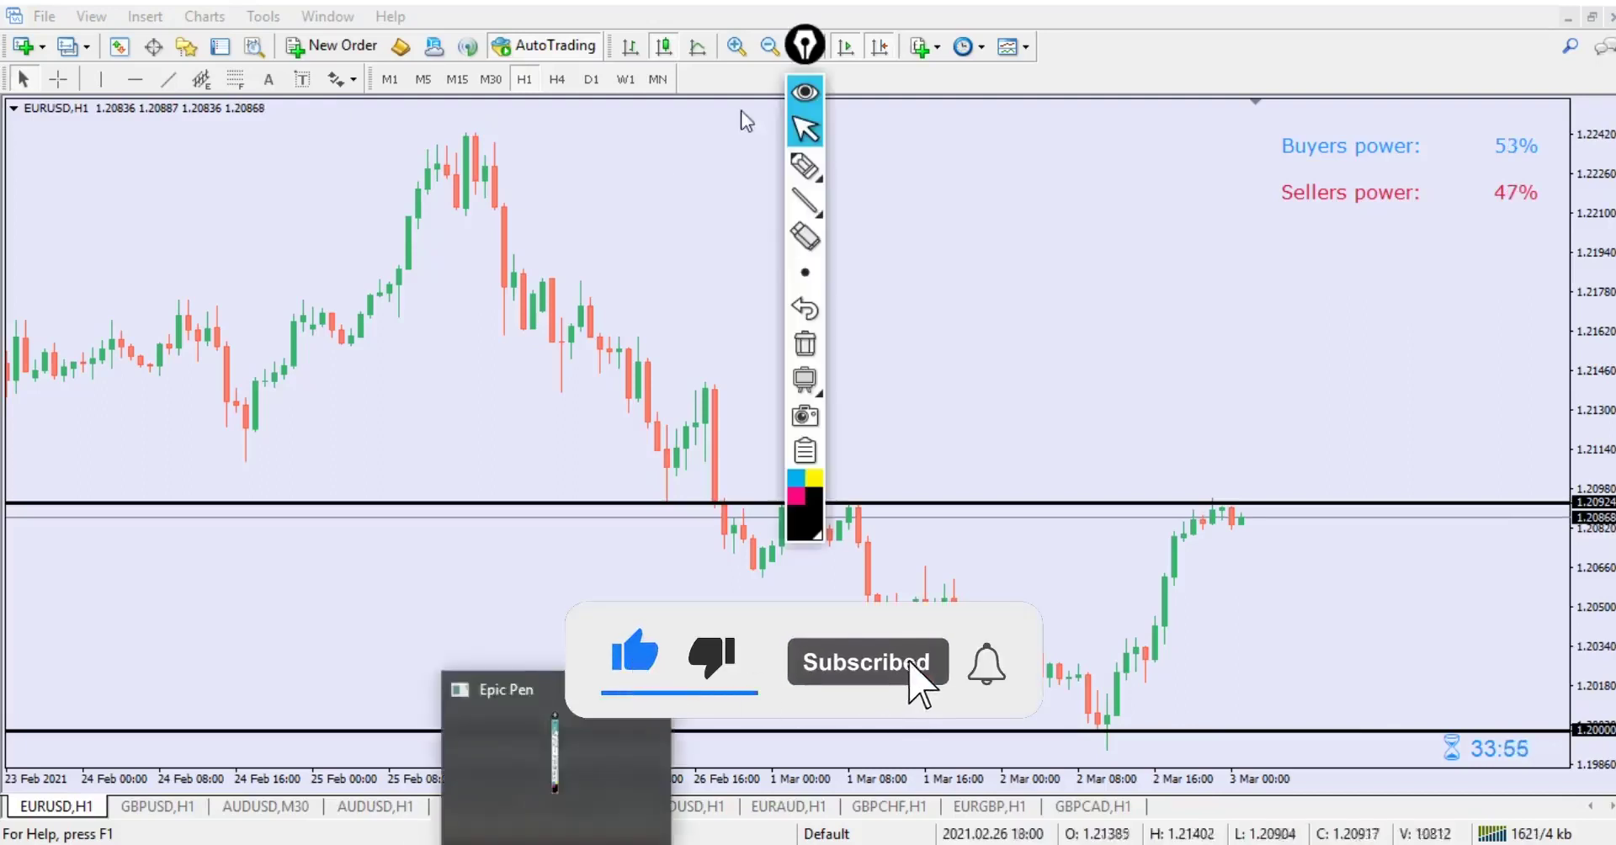
Step: Move the Epic Pen toolbar over the price scale and circle the two 1 March highs and the latest candles' highs along the 1.20924 line
mouse_move(805, 46)
left_mouse_down()
mouse_move(1598, 127)
mouse_move(1595, 143)
left_mouse_up()
mouse_move(1592, 291)
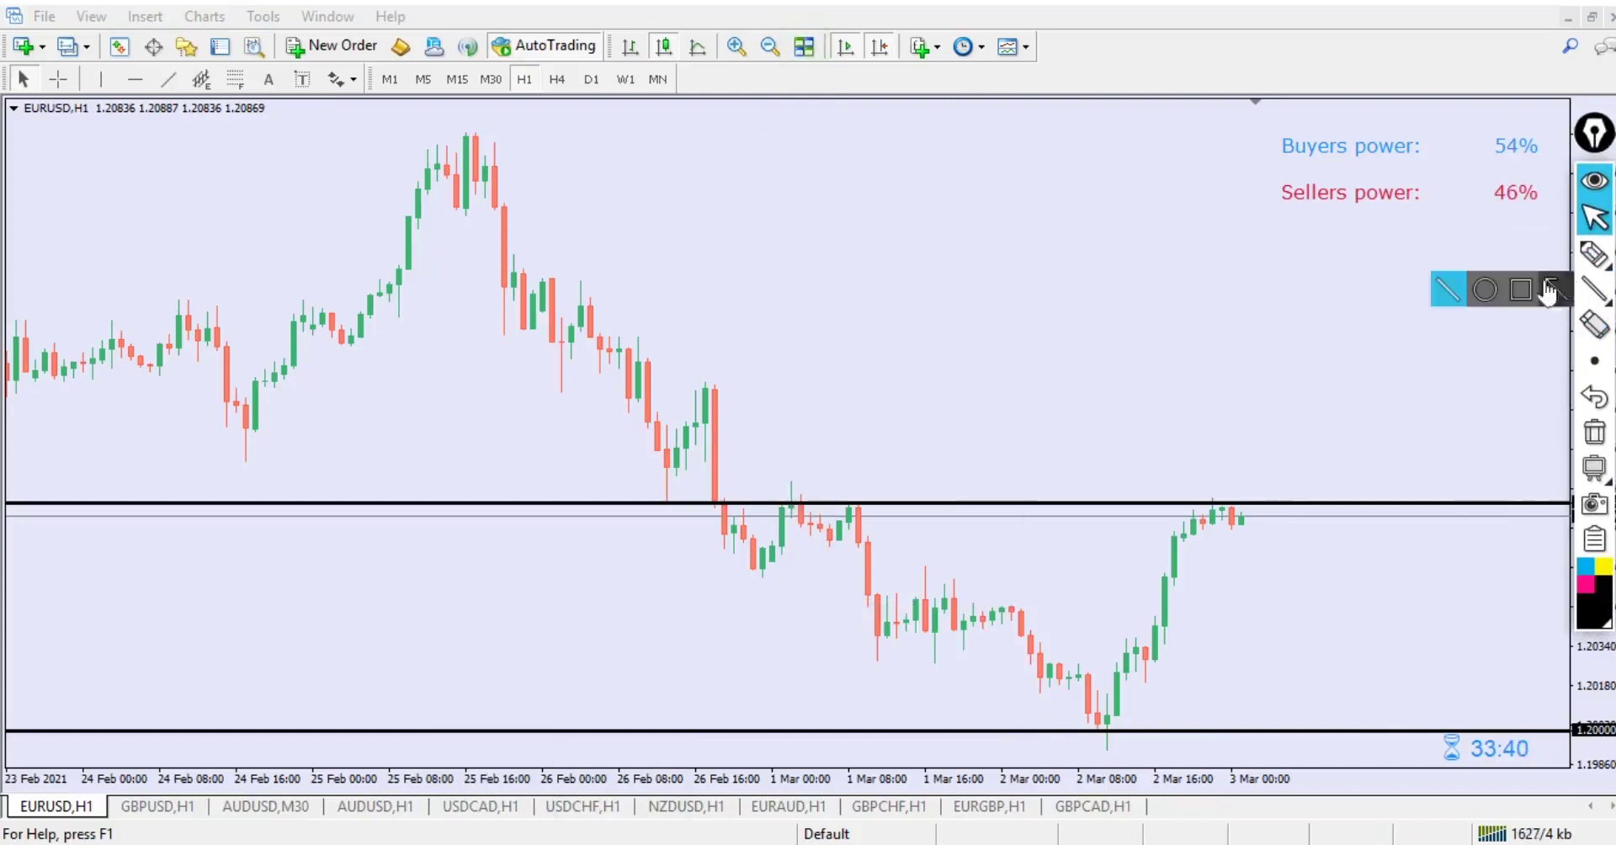
left_click(1483, 291)
mouse_move(759, 474)
left_mouse_down()
mouse_move(791, 522)
mouse_move(873, 515)
left_mouse_up()
left_click_drag(1185, 486, 1251, 518)
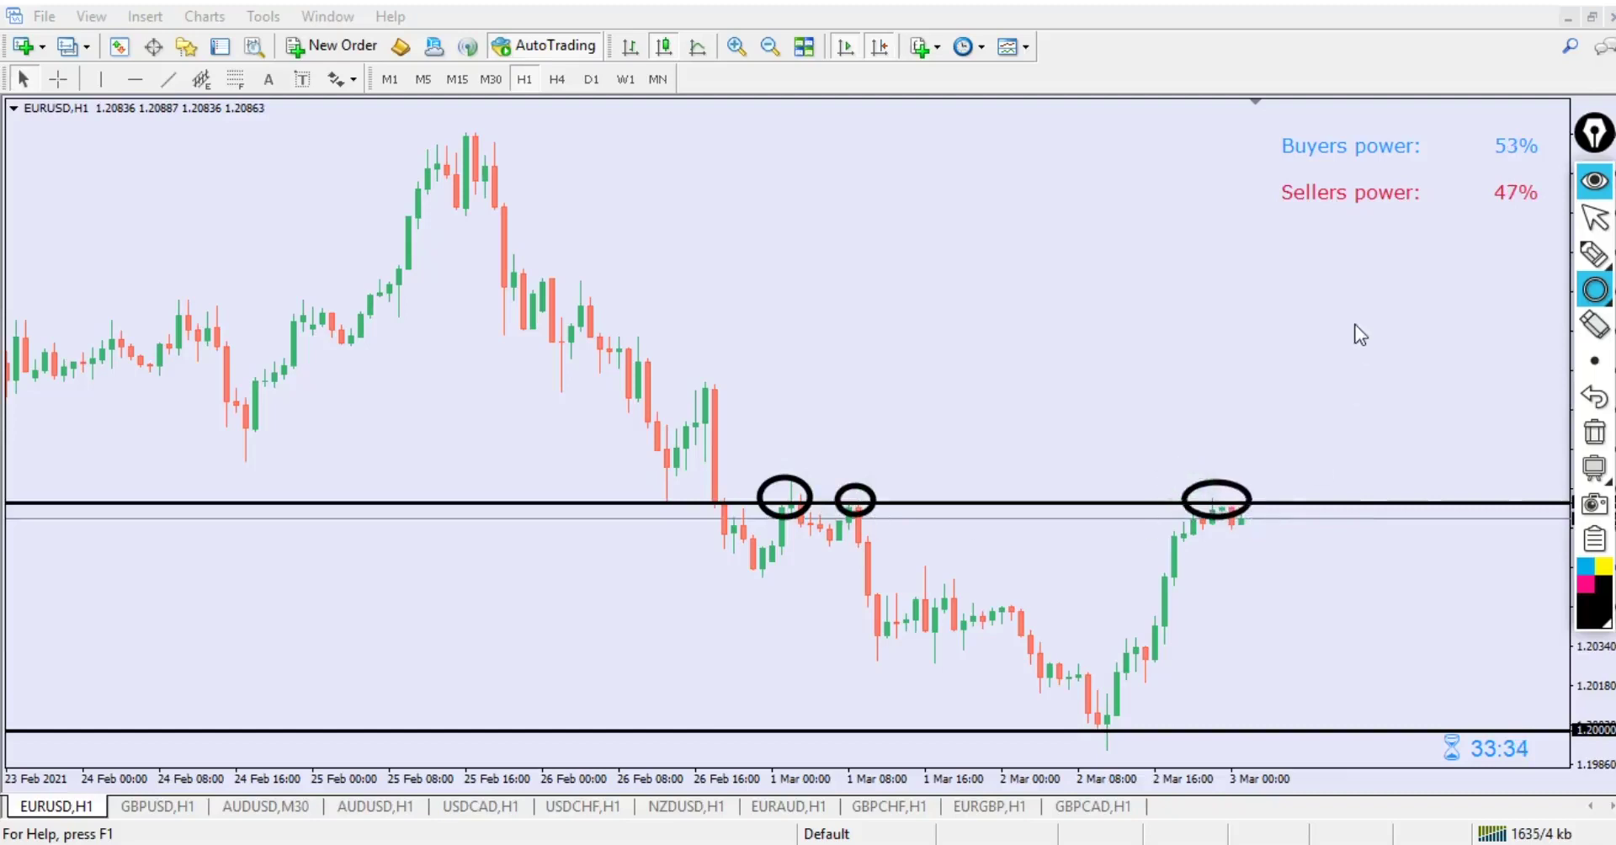
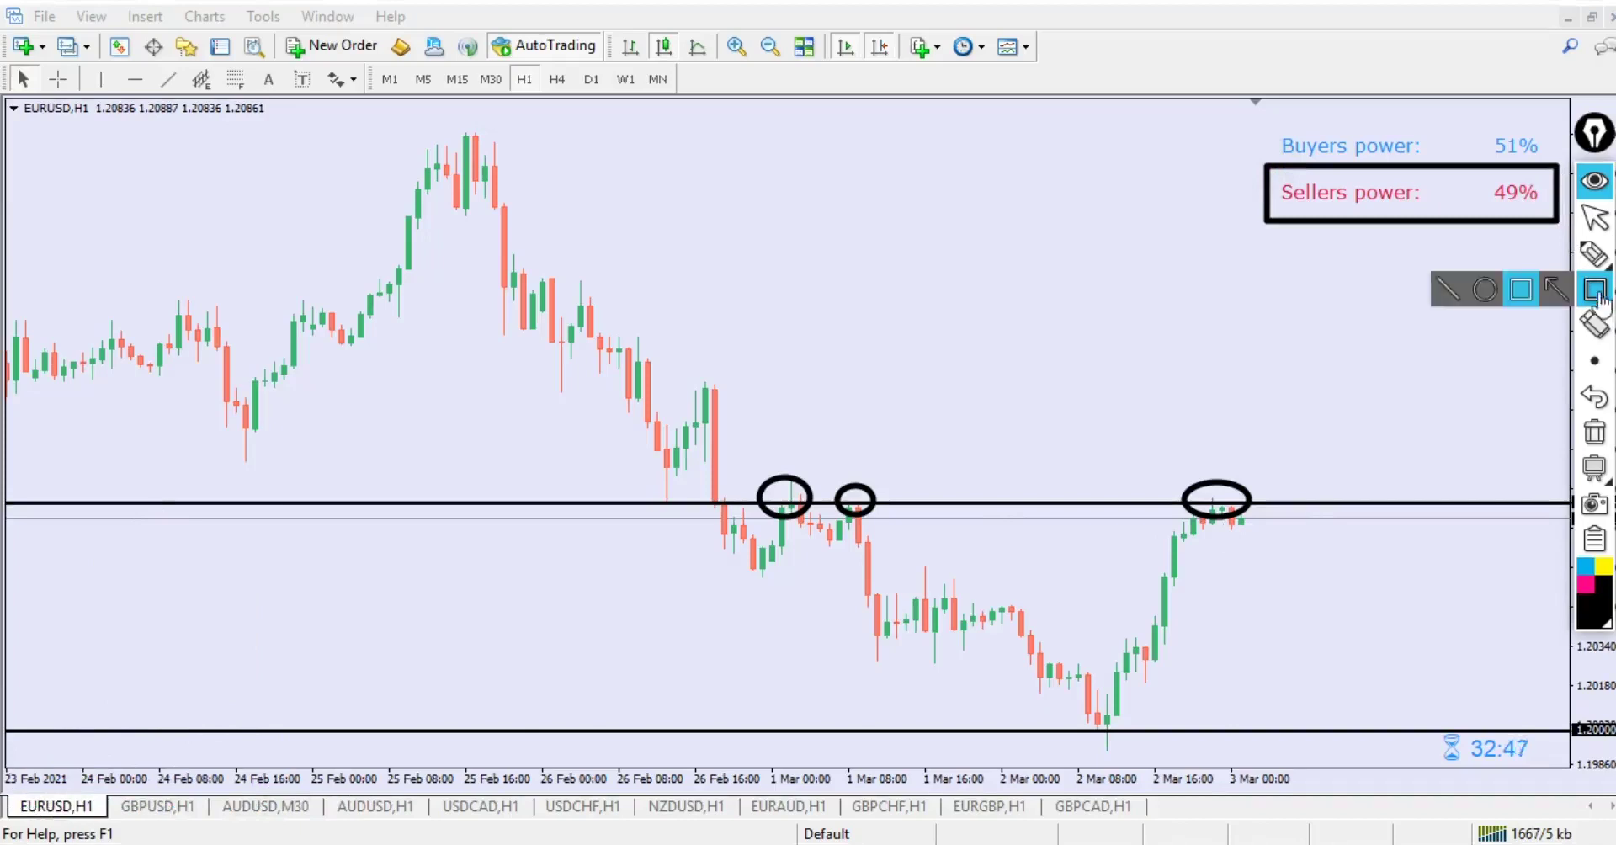
Step: Replace the Sellers power box with boxes around the 2 March low and the Buyers power reading, and undo both new boxes
left_click(1594, 395)
mouse_move(1063, 703)
left_mouse_down()
mouse_move(1118, 756)
mouse_move(1162, 755)
left_mouse_up()
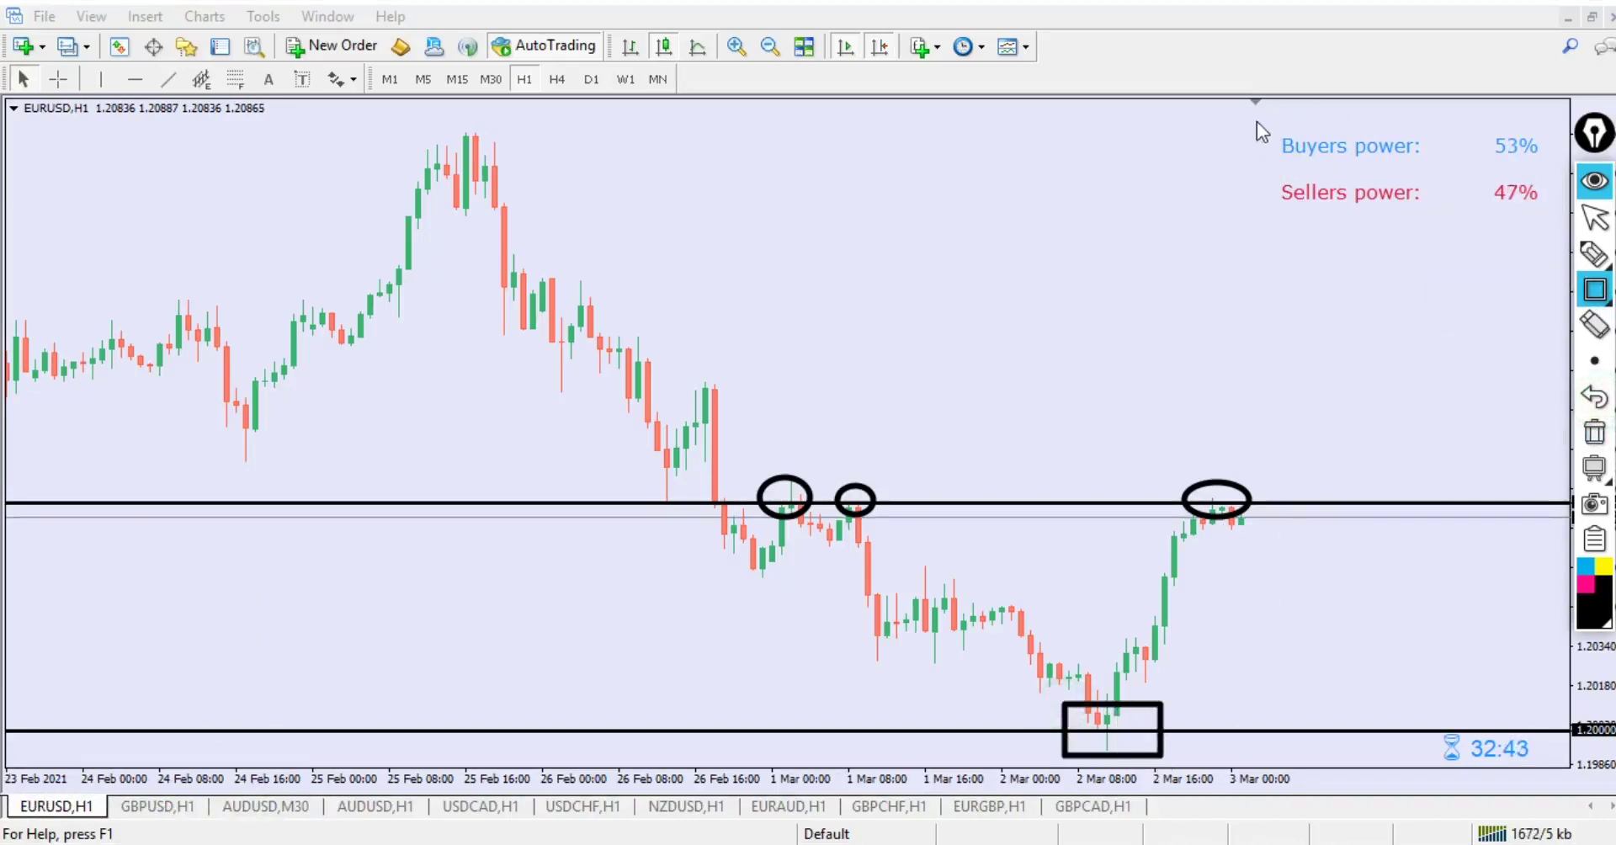
left_click_drag(1252, 124, 1559, 171)
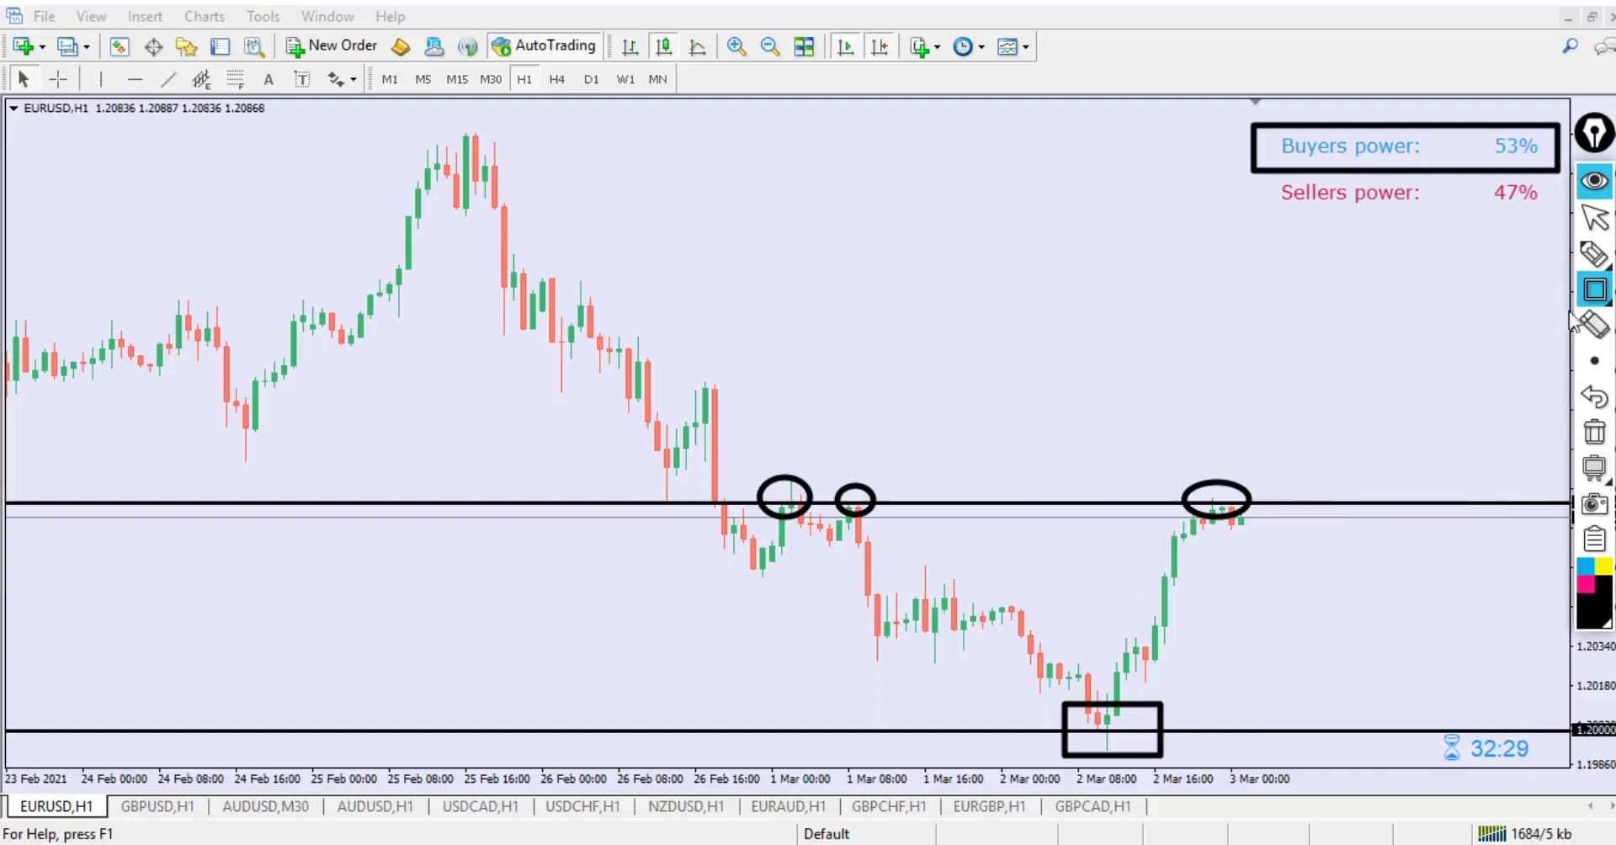
left_click(1595, 399)
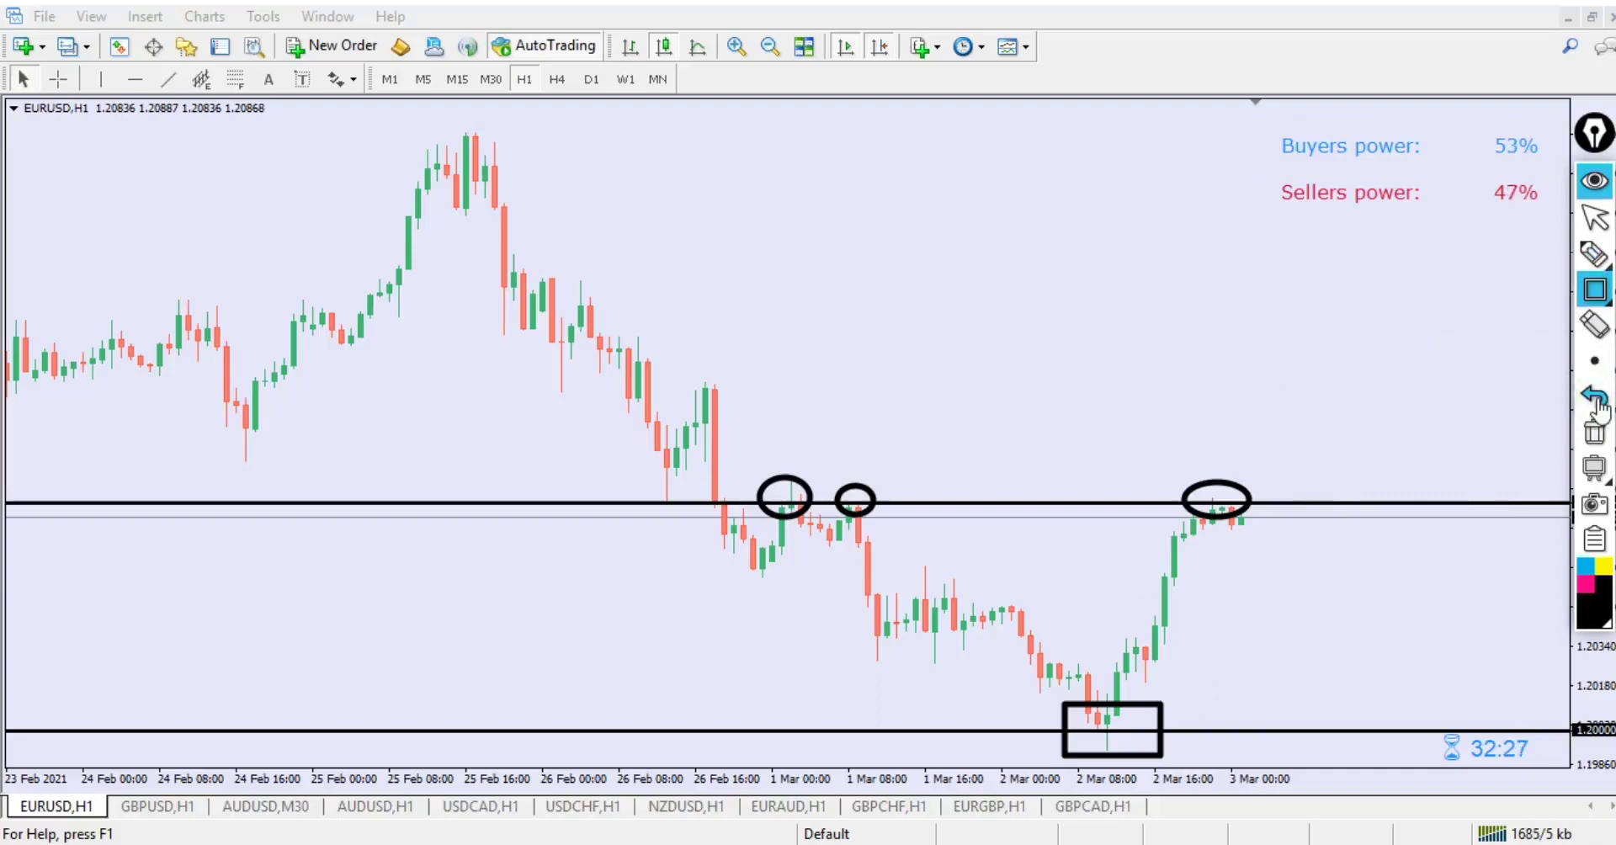
left_click(1596, 402)
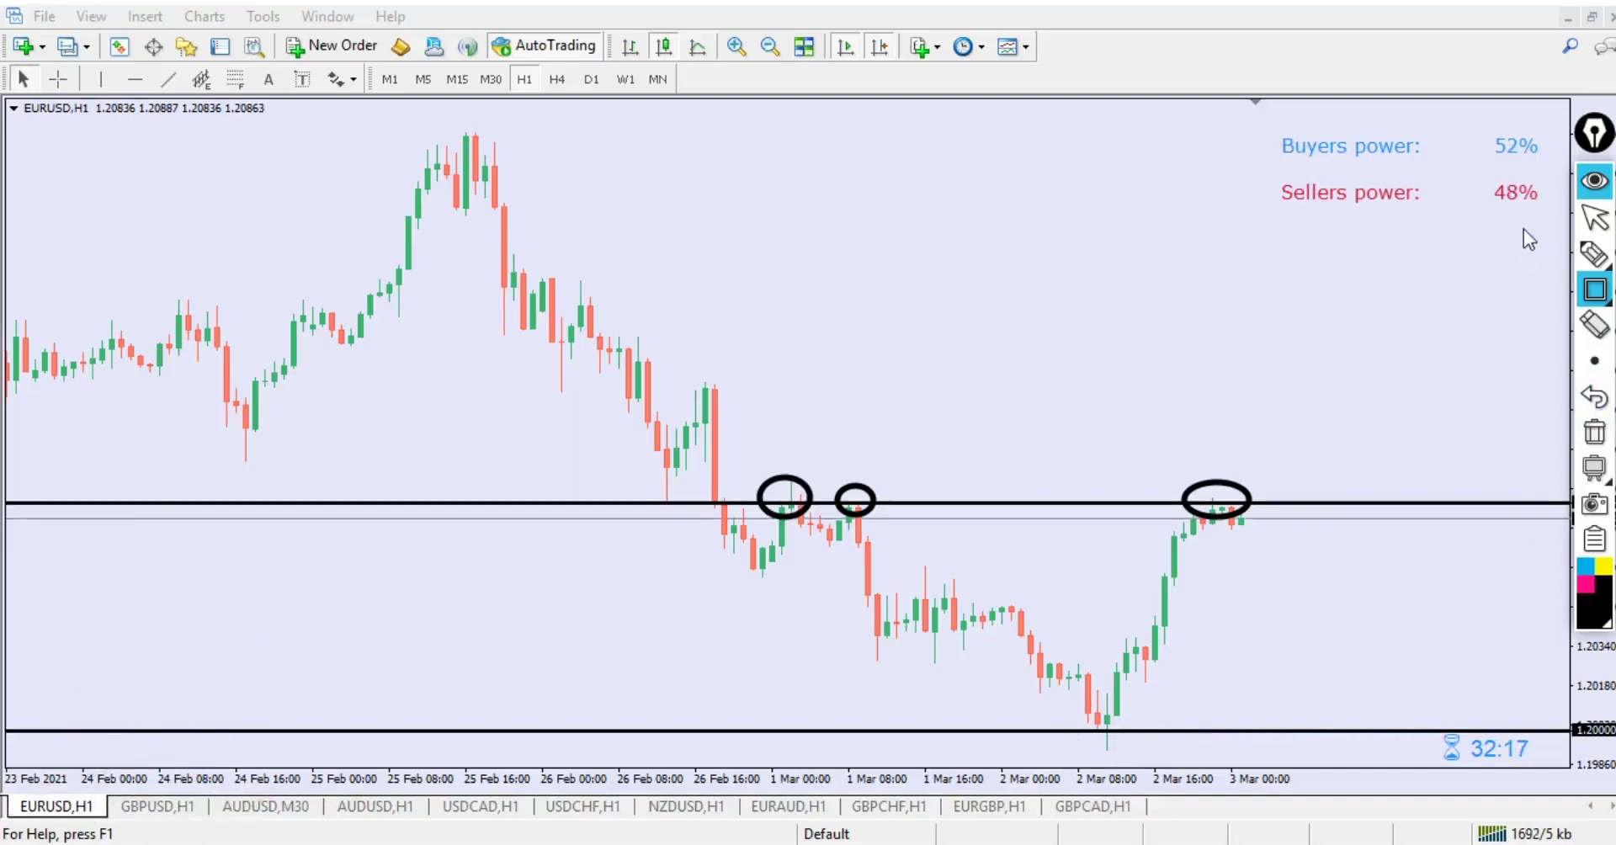
Step: Draw an arrow from the 25 February high down to the 2 March low, and clear all pen annotations
key("a")
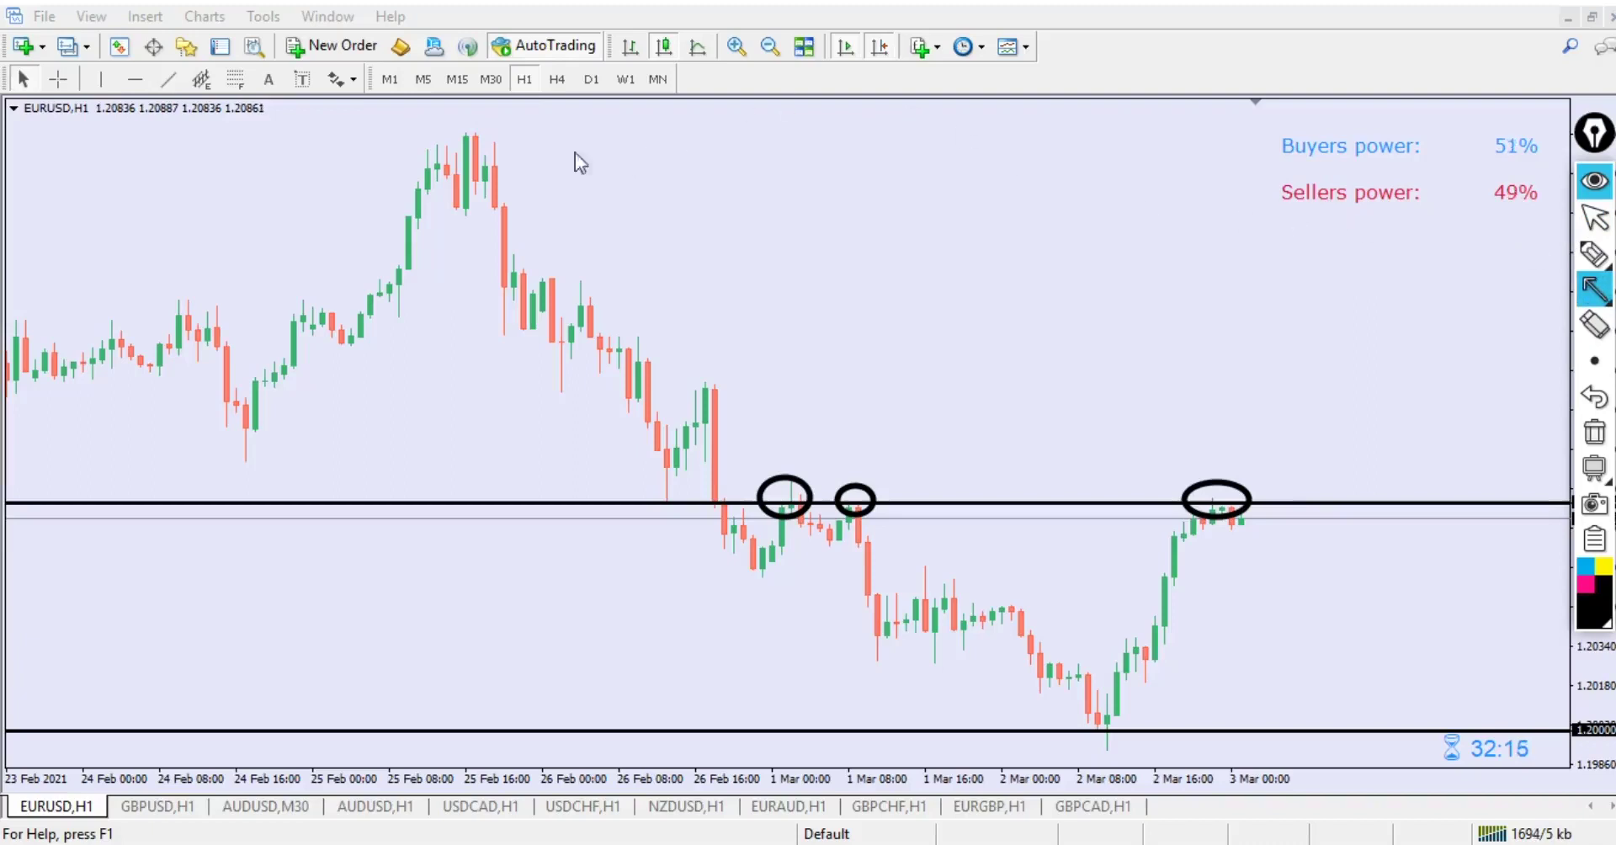
mouse_move(471, 136)
left_mouse_down()
mouse_move(1219, 751)
mouse_move(1101, 695)
left_mouse_up()
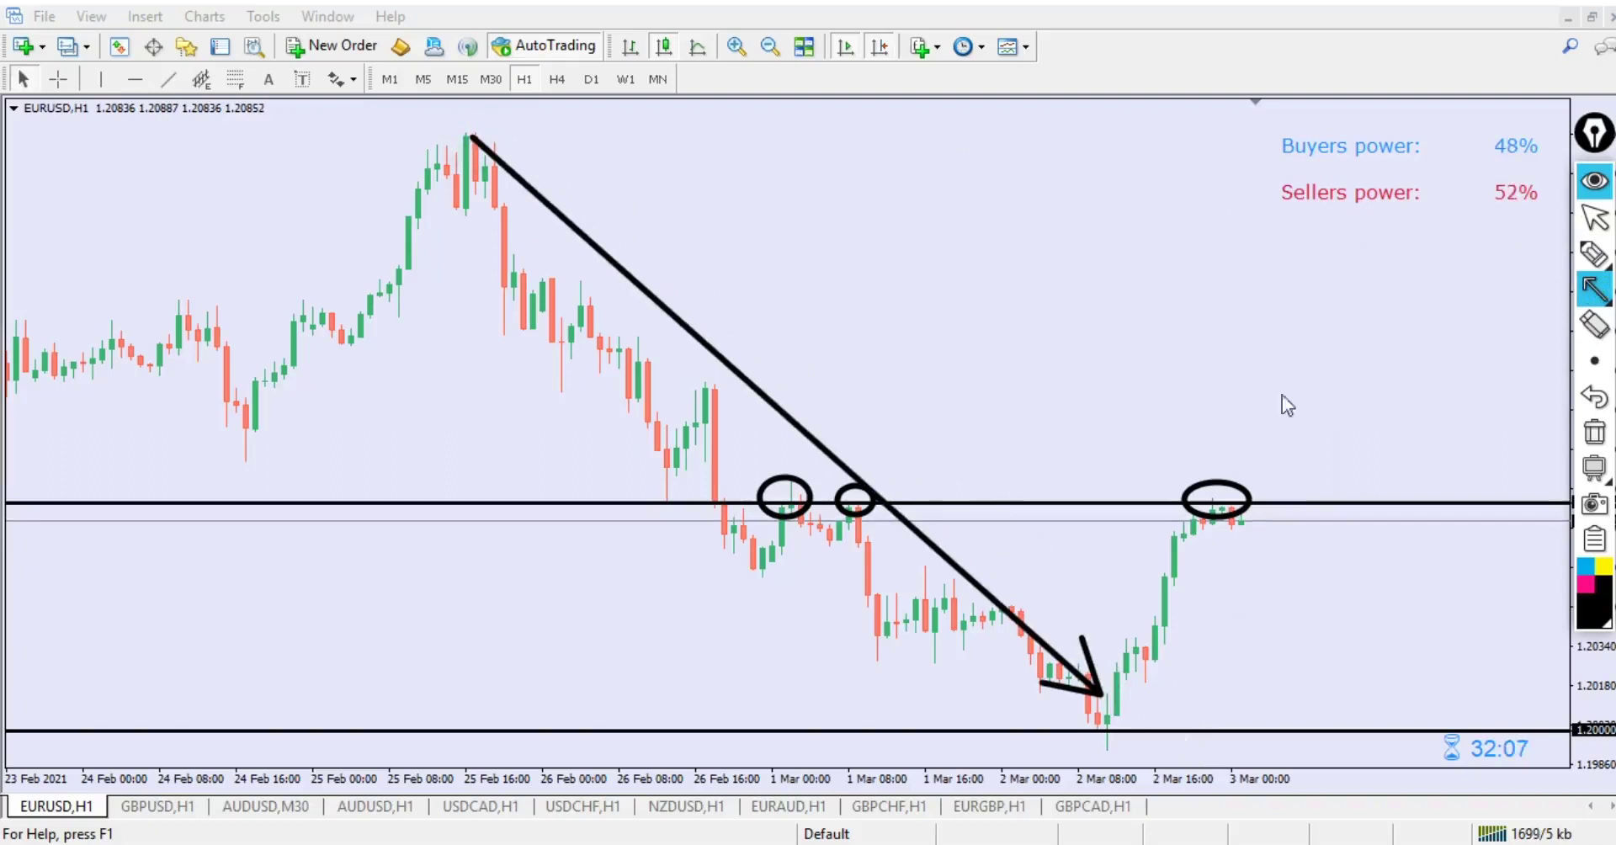
left_click(1594, 252)
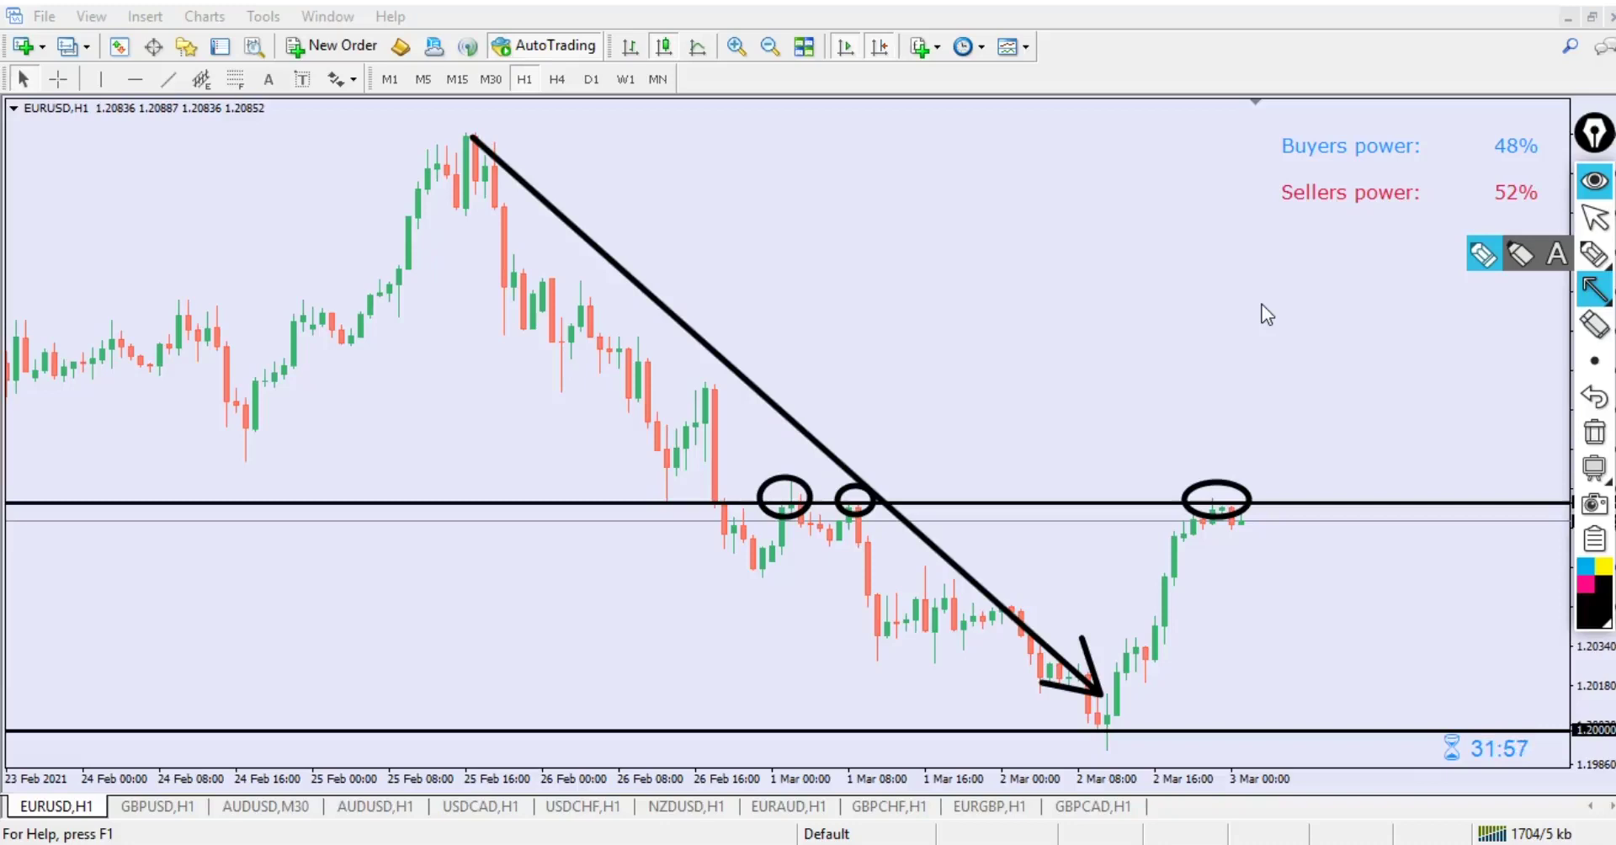
left_click(1594, 432)
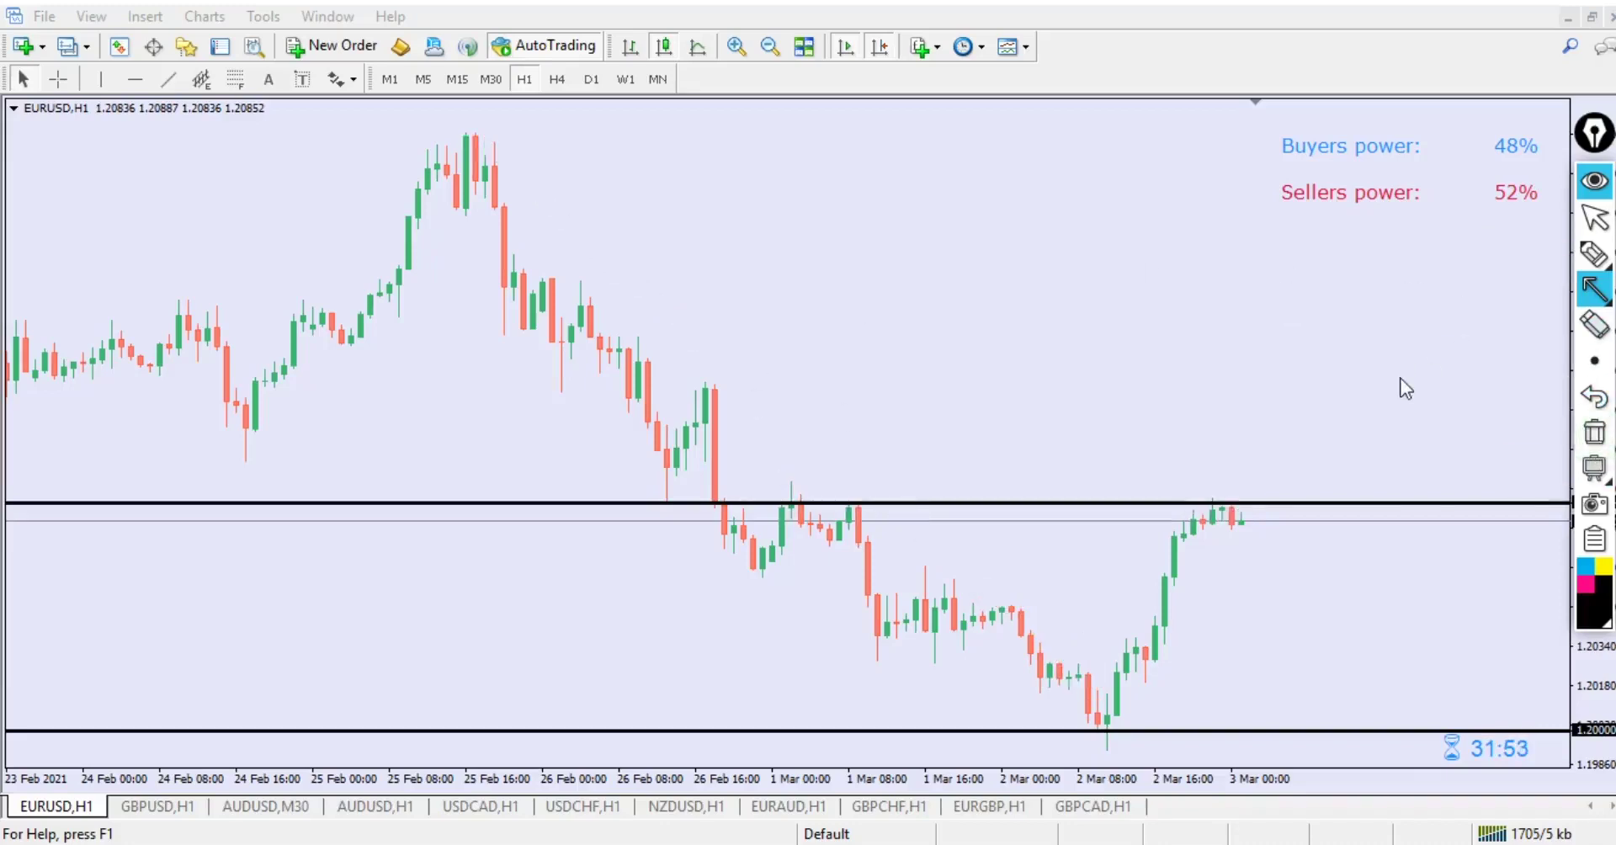
Step: Circle the latest candles' highs on the 1.20924 line and draw a rectangle around the Sellers power reading
left_click(1594, 288)
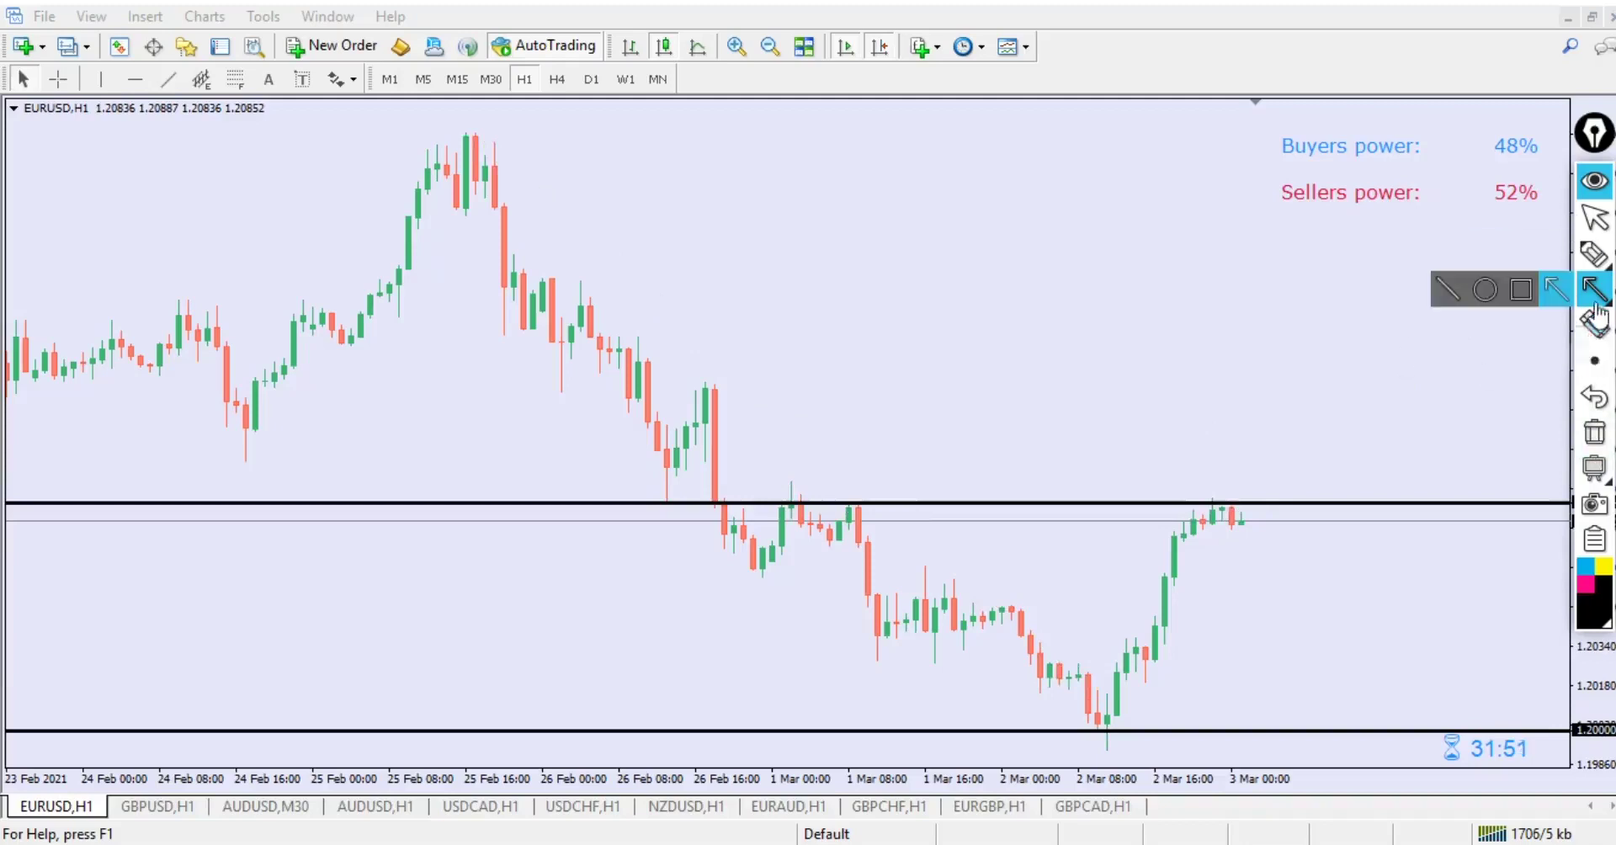
left_click(1485, 289)
left_click_drag(1159, 485, 1261, 522)
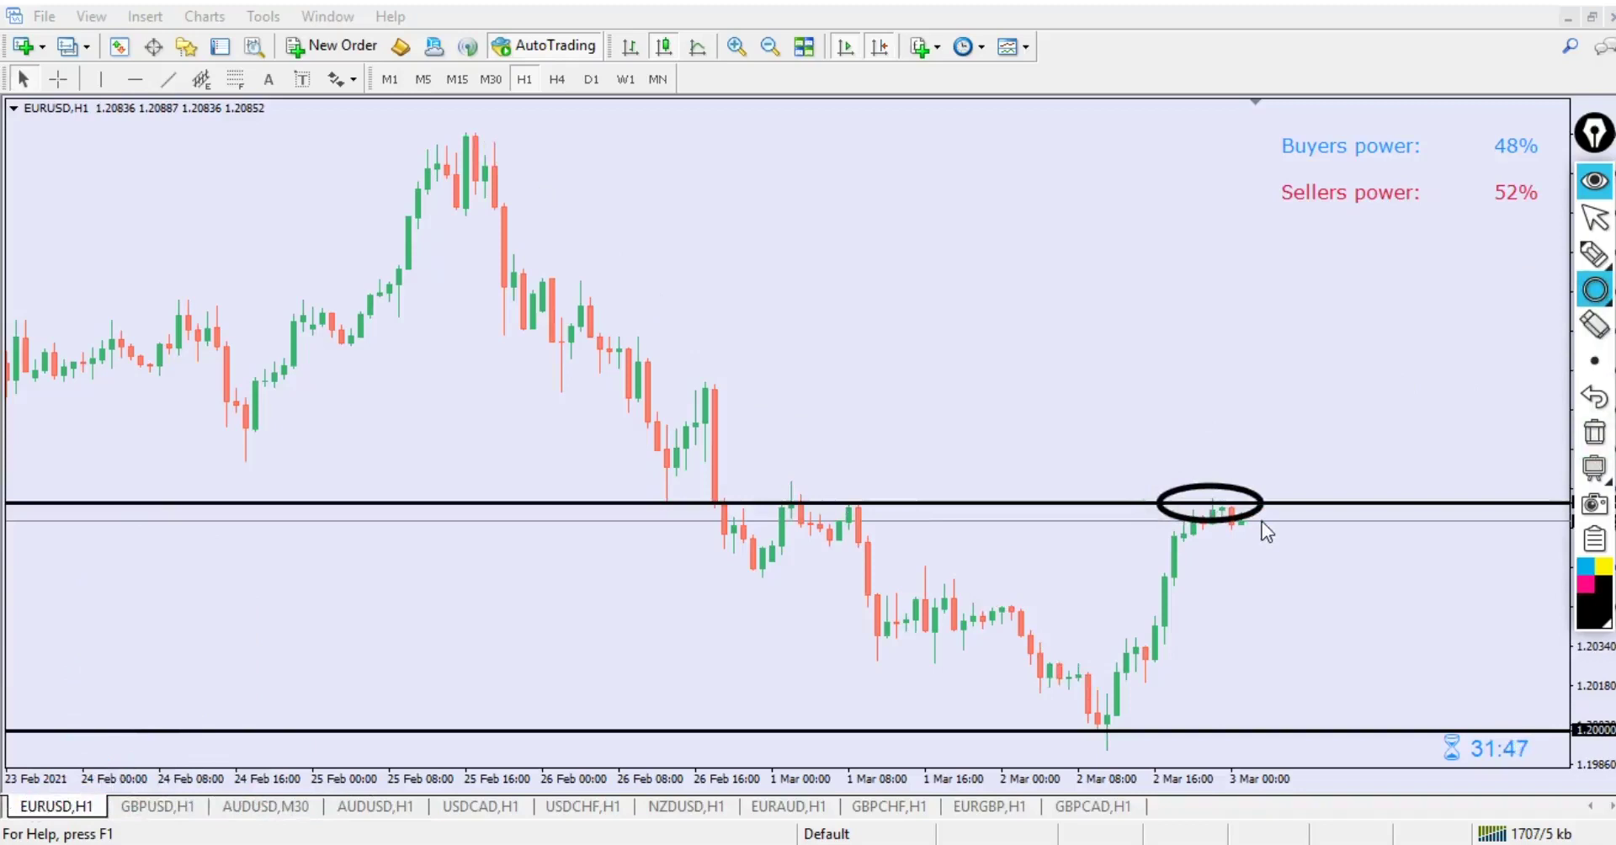
left_click(1594, 289)
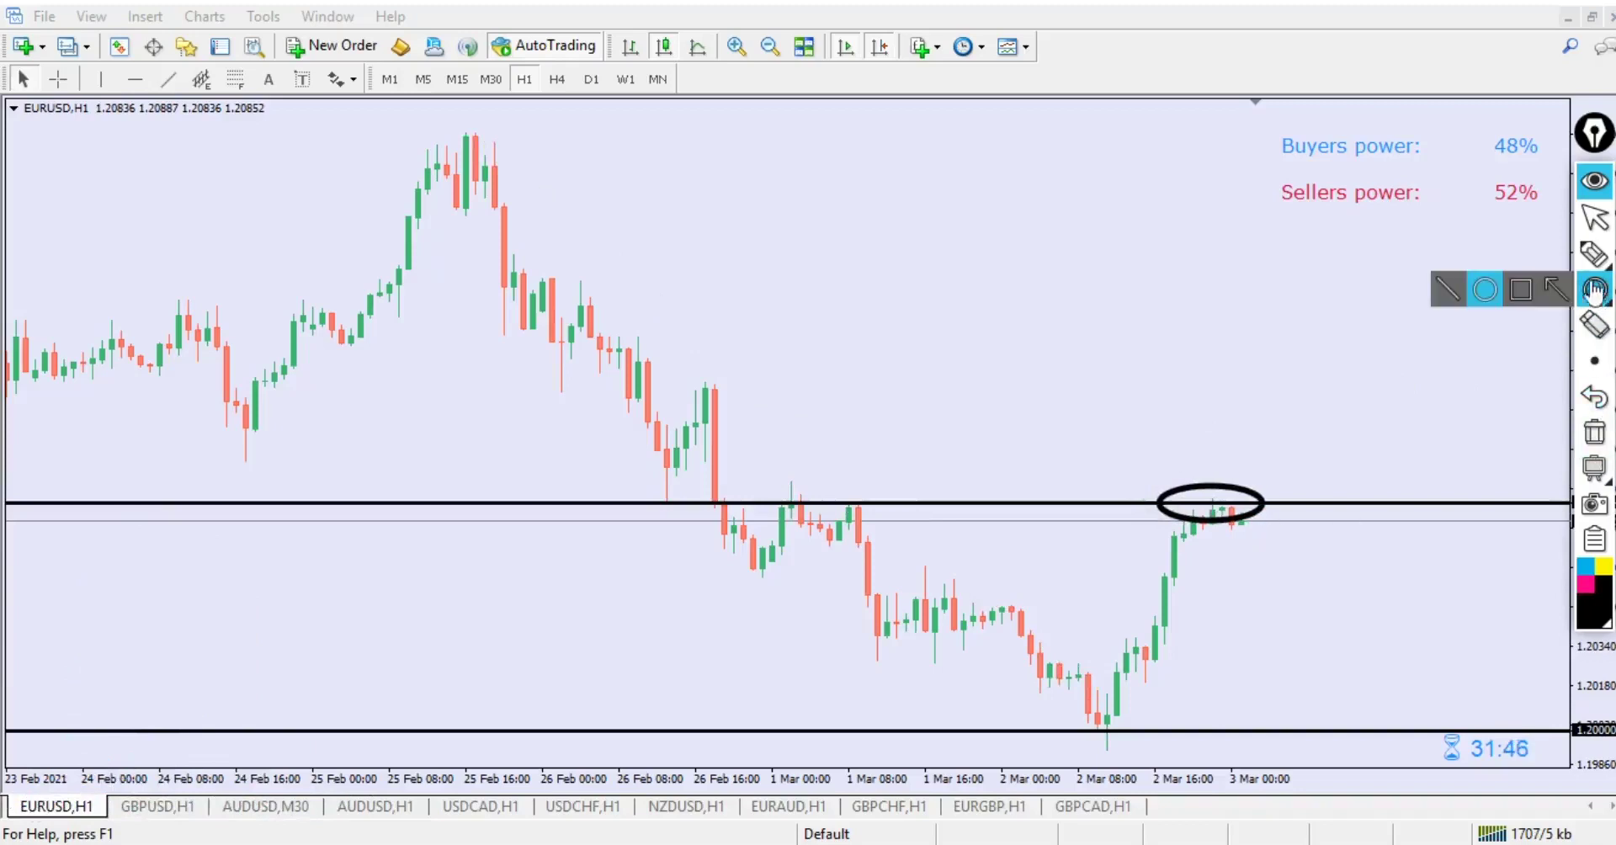
left_click(1528, 290)
left_click_drag(1263, 165, 1551, 234)
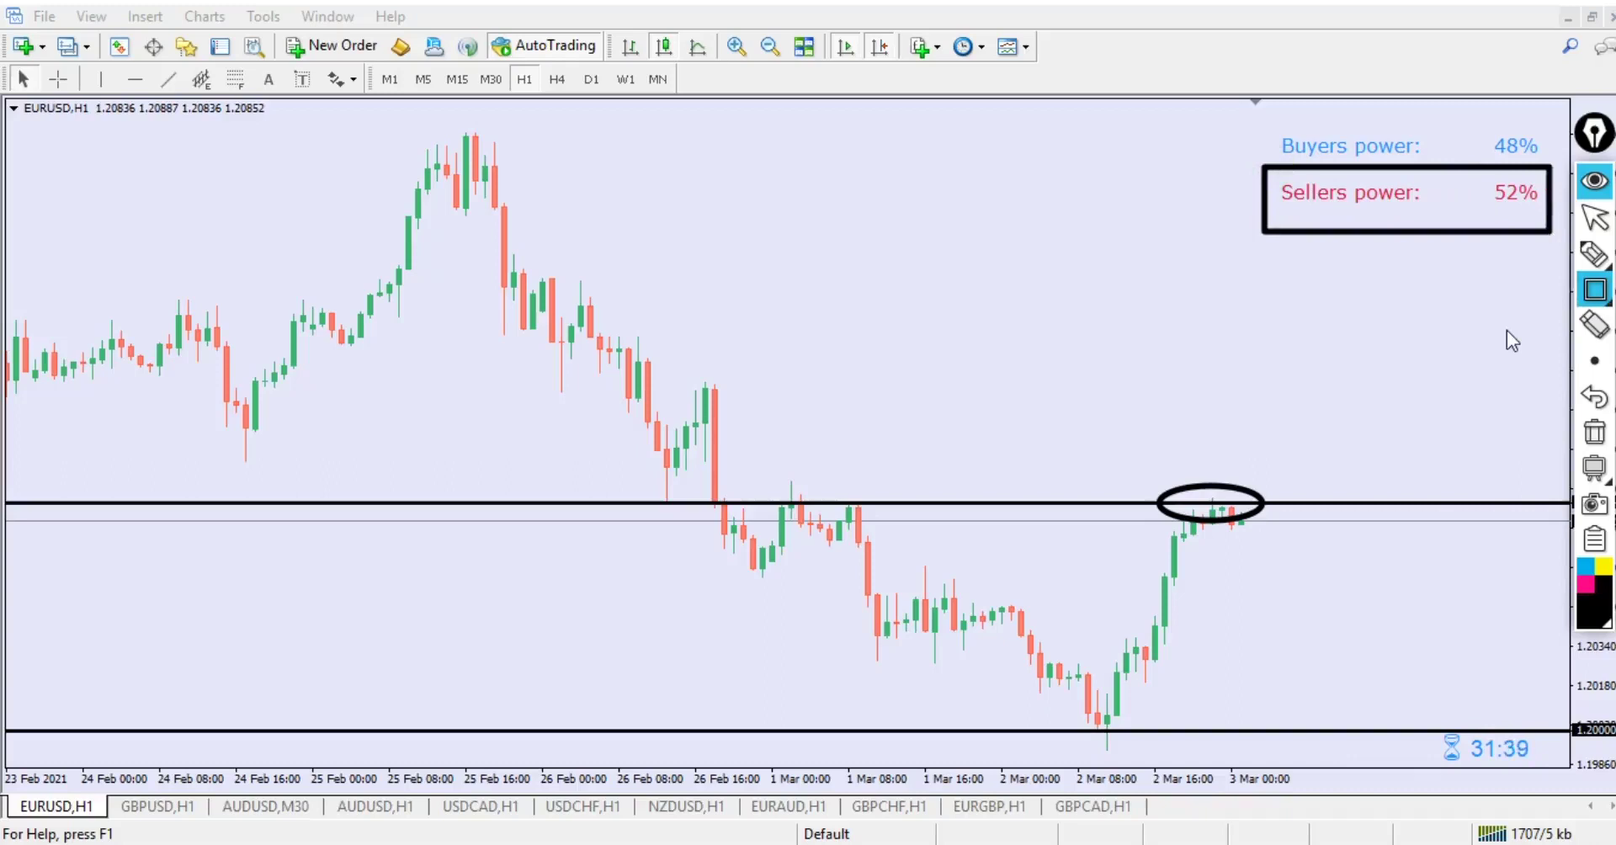
Step: Circle the two 1 March highs together and draw an arrow from the latest candle down to the 1.20000 line
left_click(1595, 290)
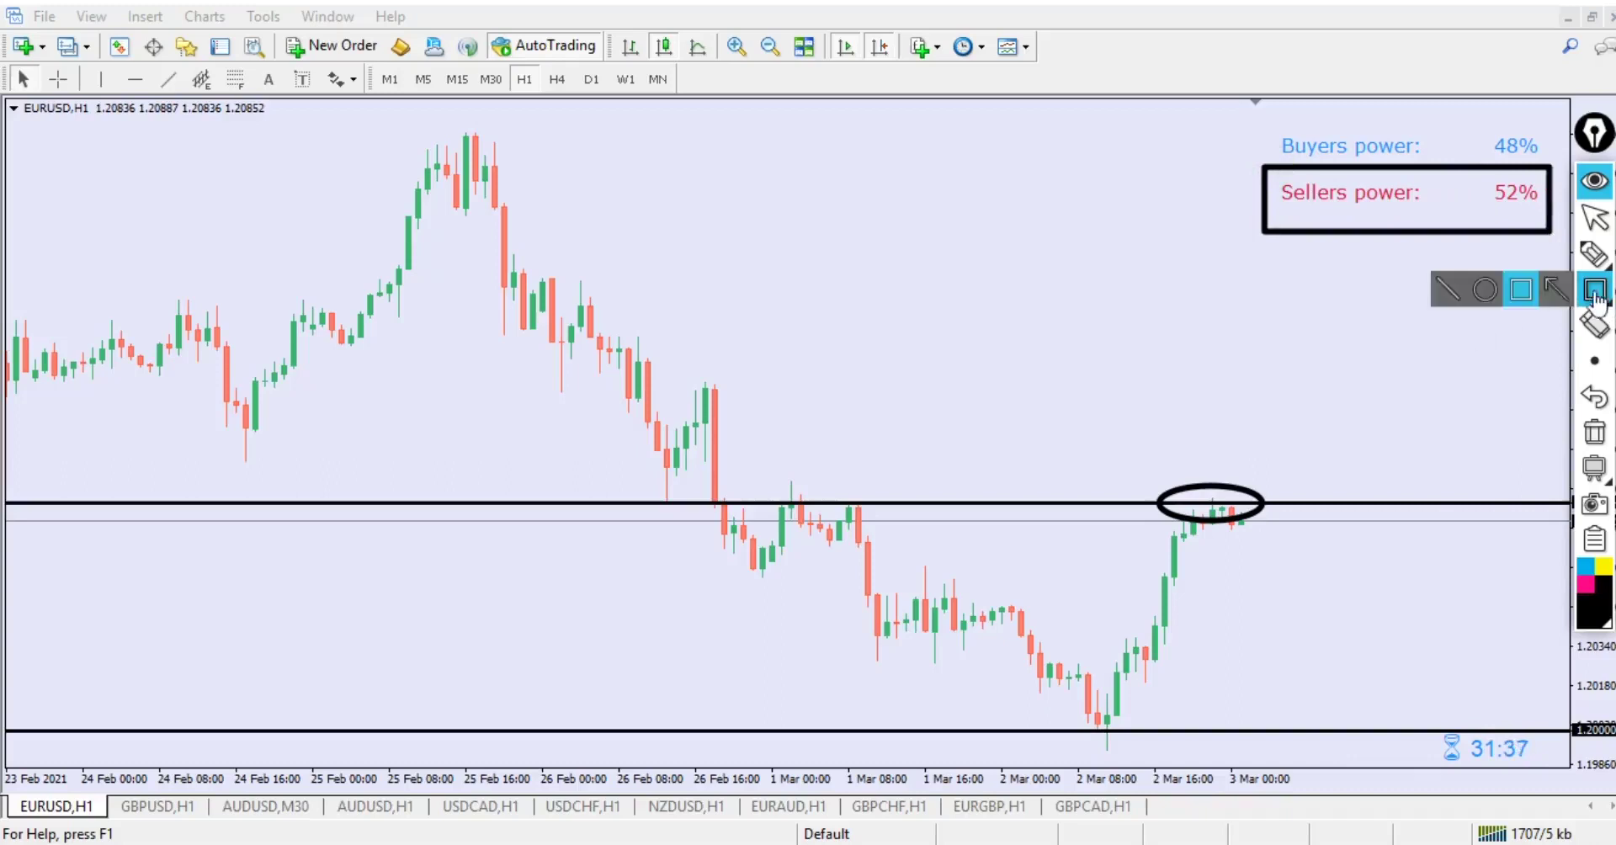
left_click(1496, 290)
left_click_drag(760, 488, 889, 515)
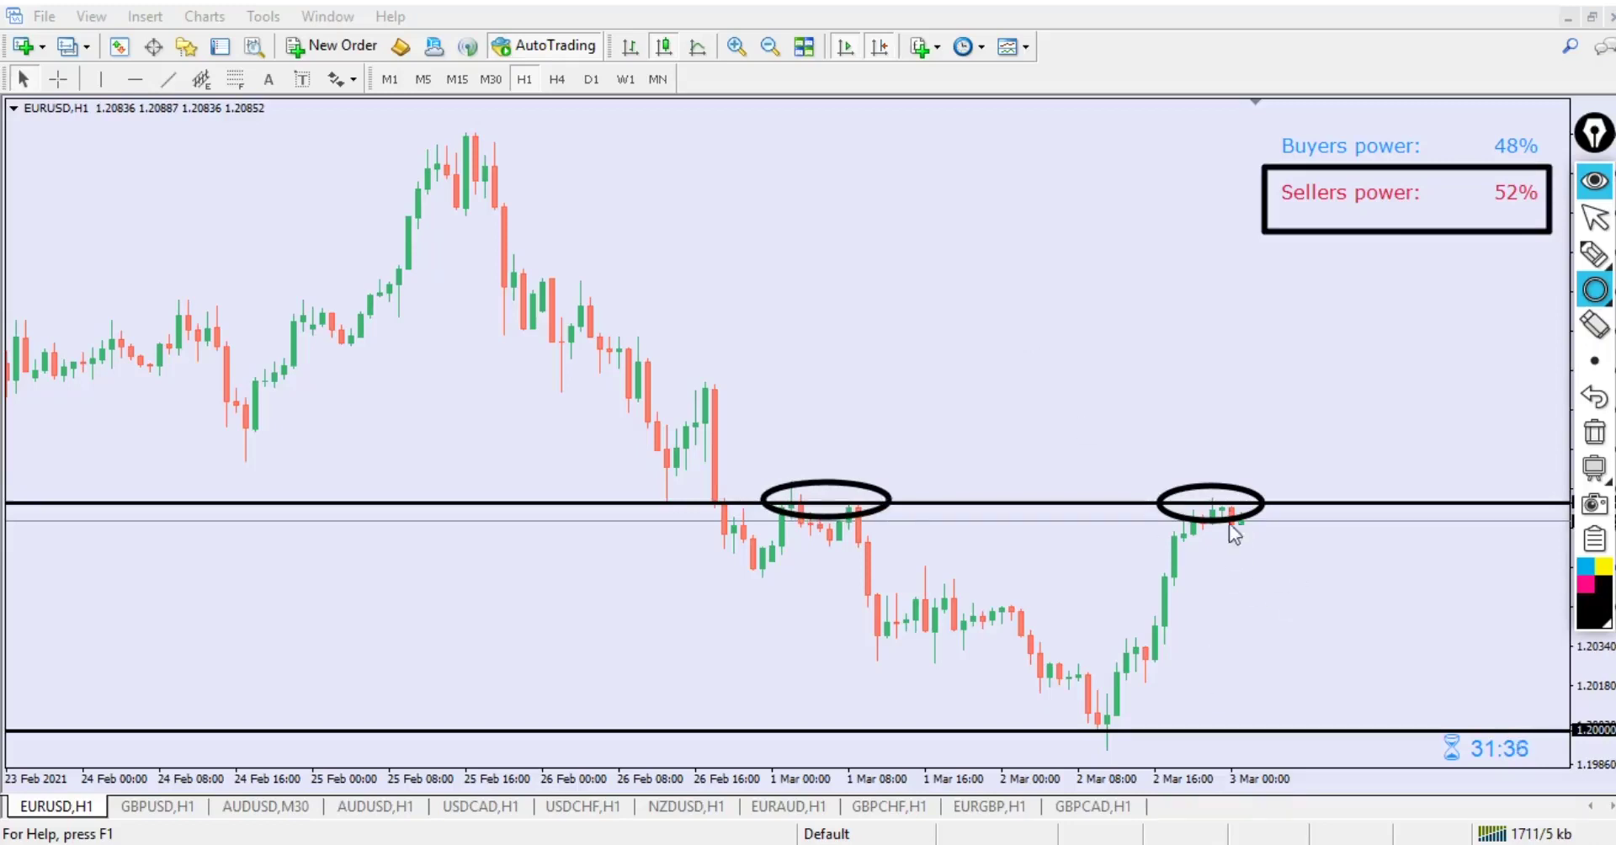
key("a")
mouse_move(1254, 523)
left_mouse_down()
mouse_move(1345, 688)
mouse_move(1386, 728)
left_mouse_up()
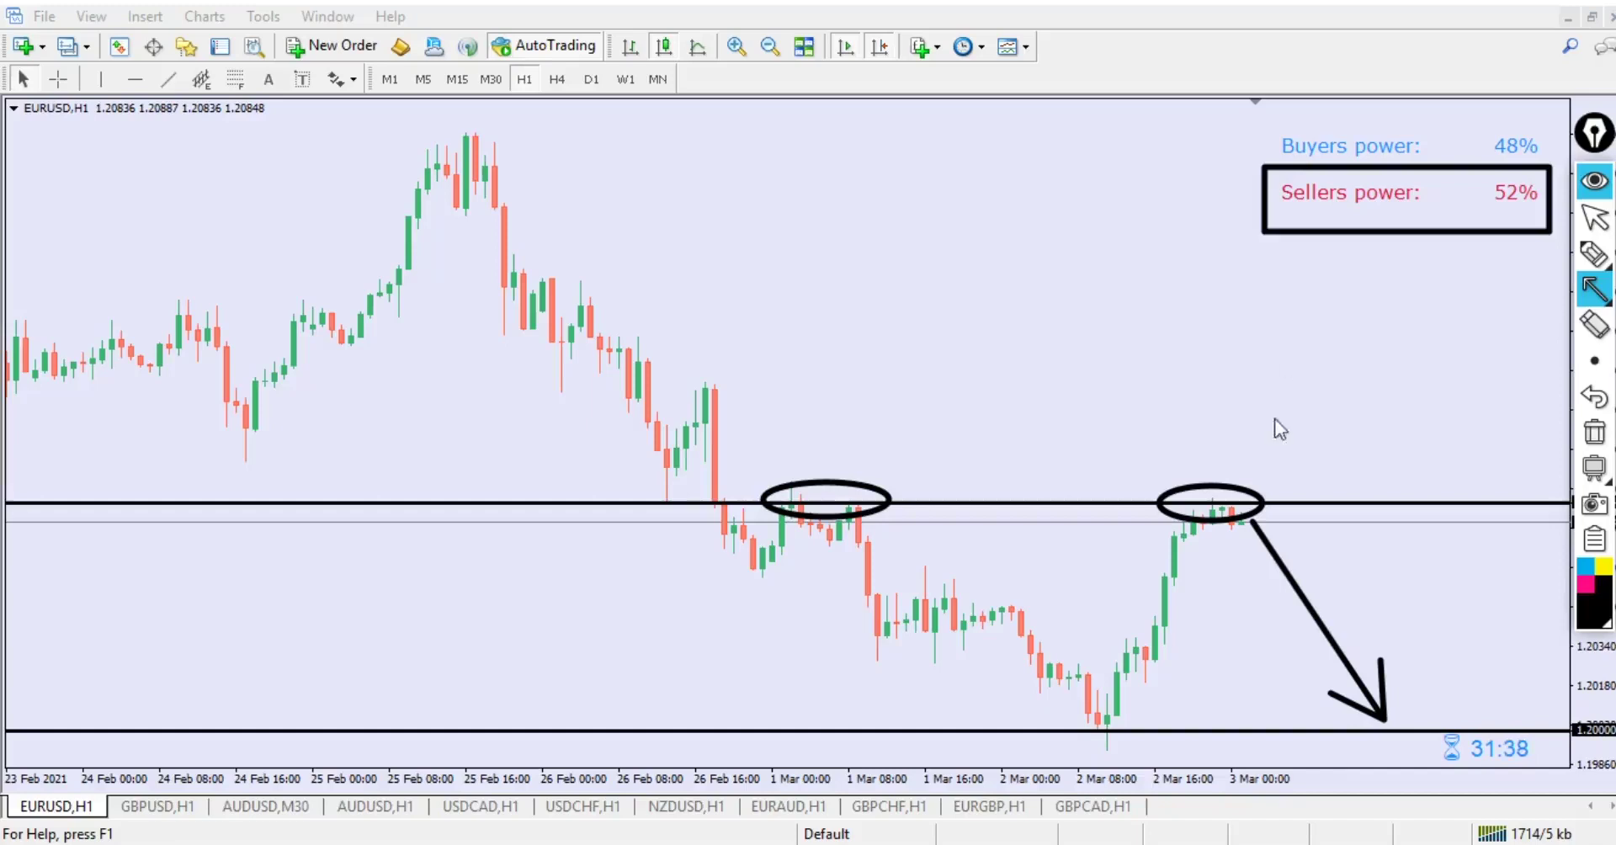
Step: Clear all pen annotations and delete the horizontal lines at 1.20924 and 1.20000 from the chart
left_click(1594, 432)
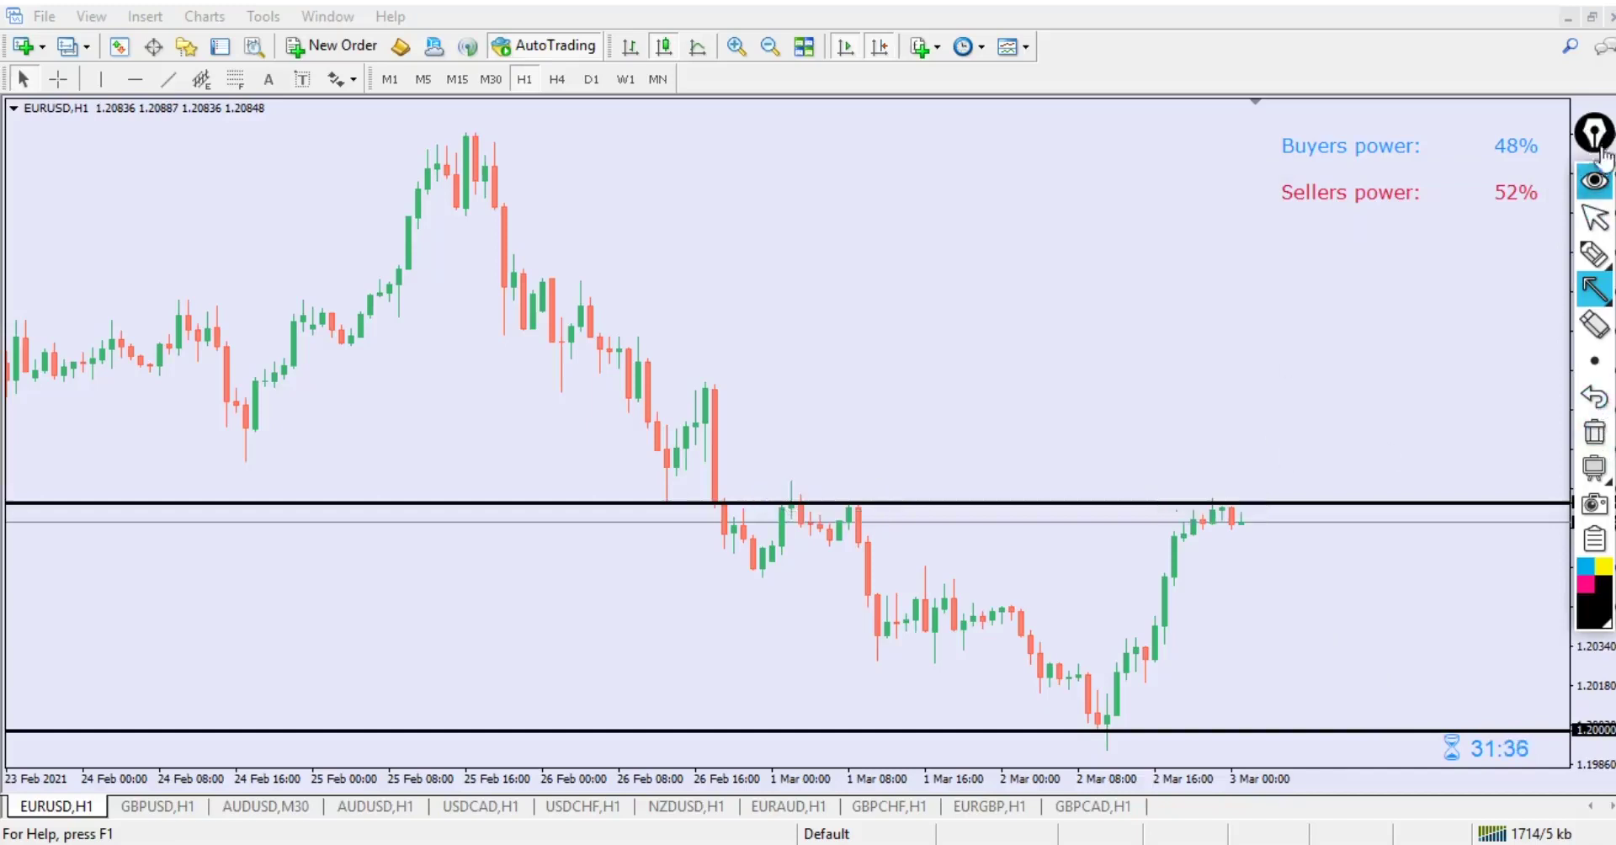
left_click(1594, 217)
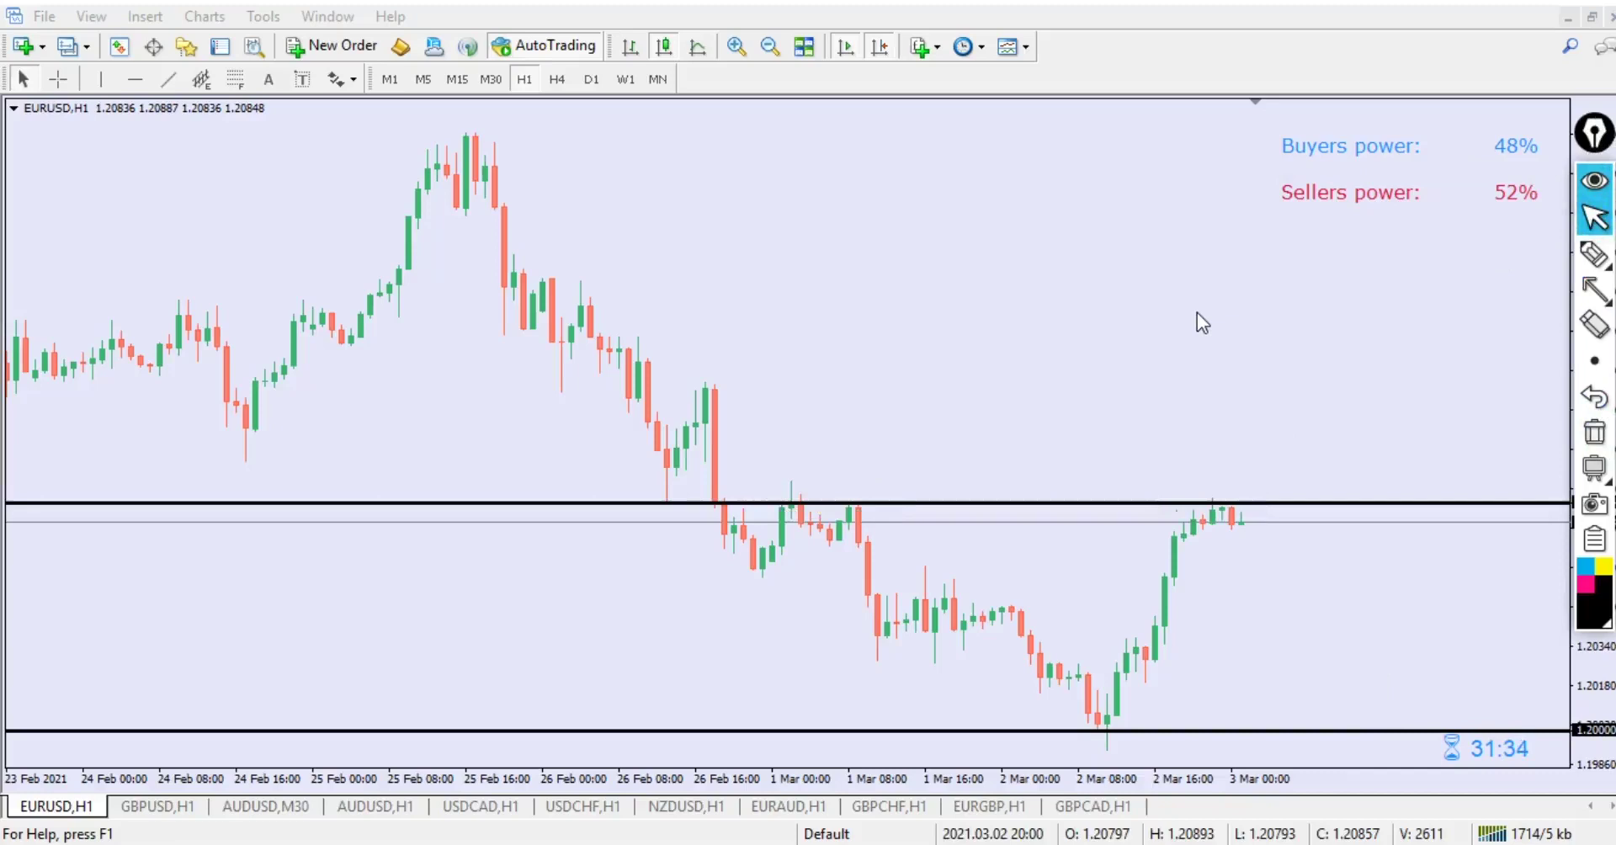
double_click(933, 502)
key("Delete")
double_click(1140, 730)
key("Delete")
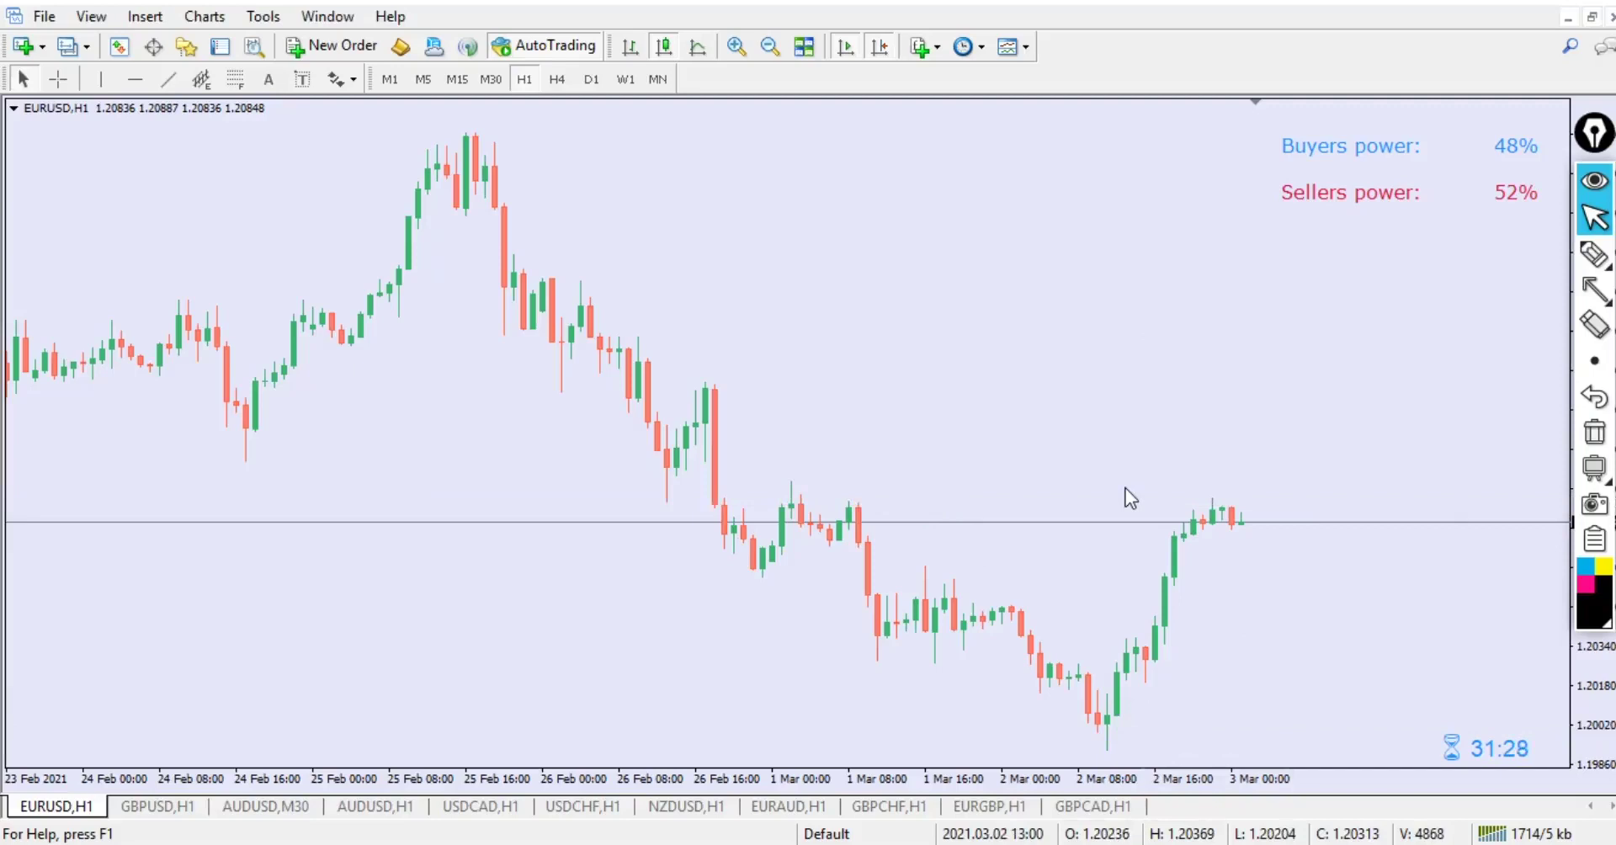